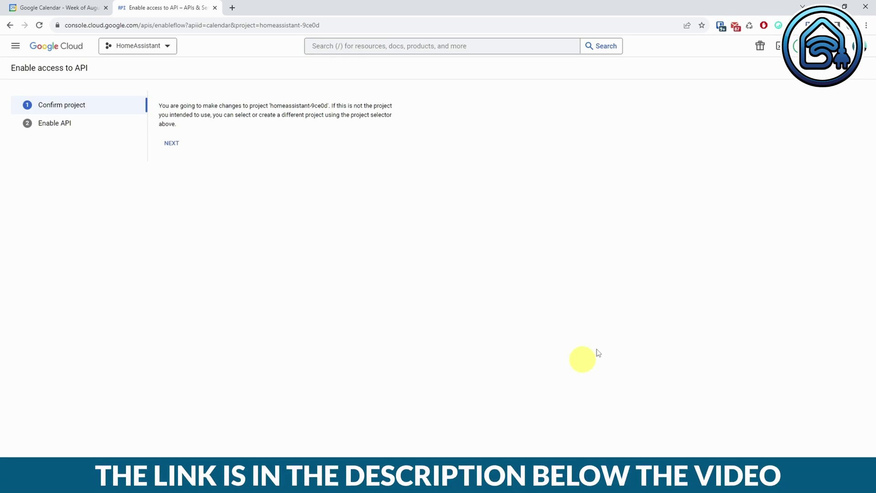
- Switch Cloud Console to the second Google account and open the project selector
click(858, 47)
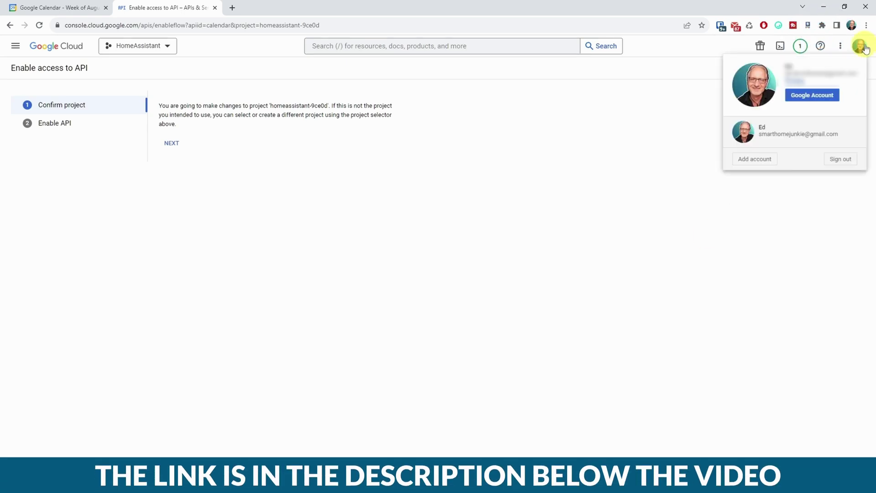
click(798, 135)
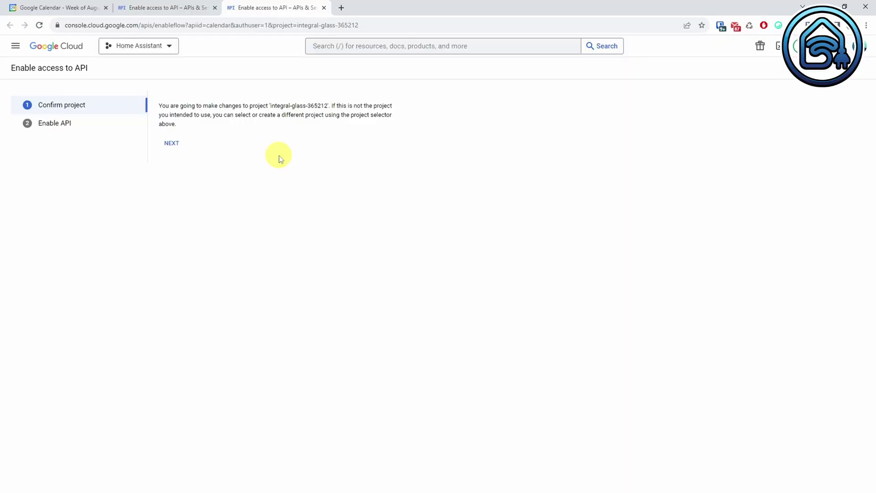
click(169, 46)
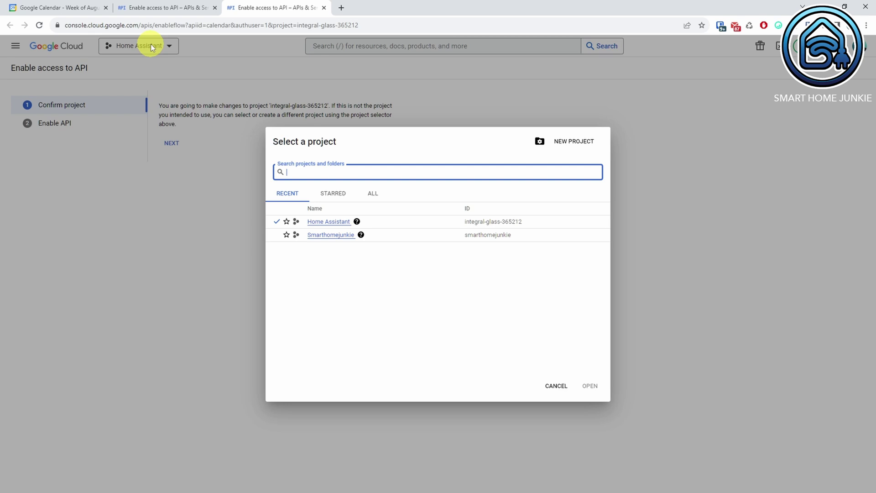
- Create a new project, replacing the default name with 'Home Assistant Calendar'
click(587, 142)
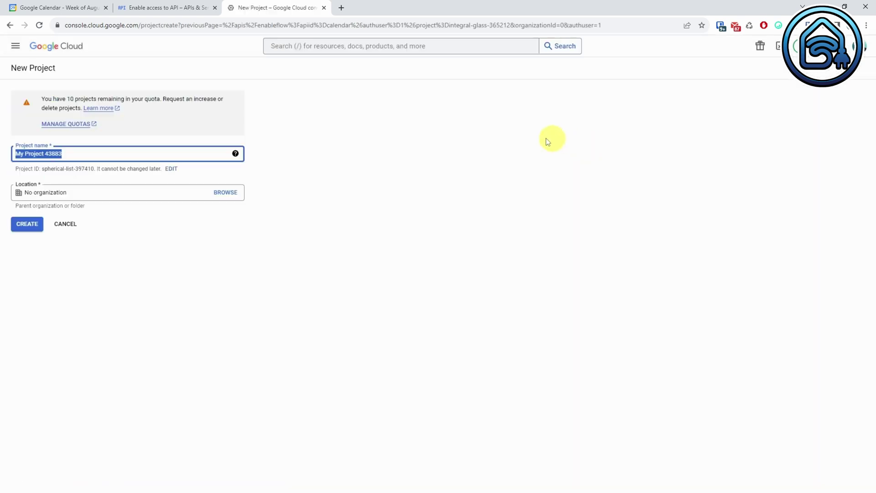
click(130, 152)
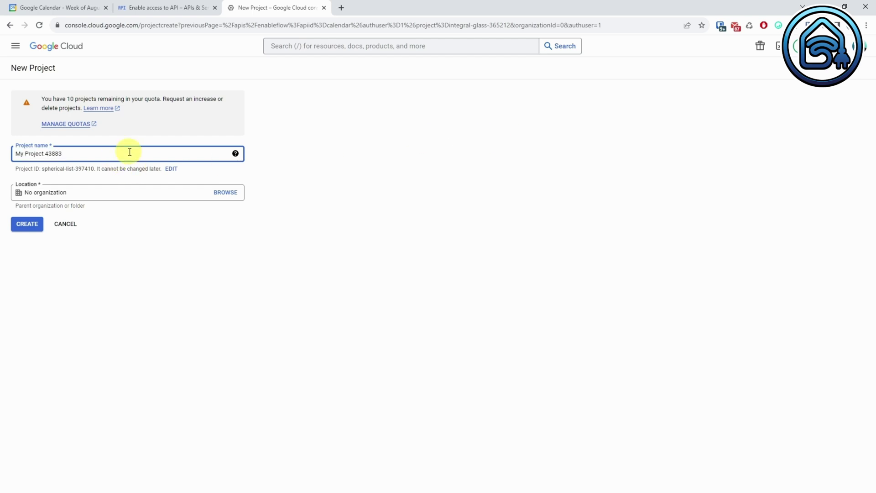
key(BackSpace)
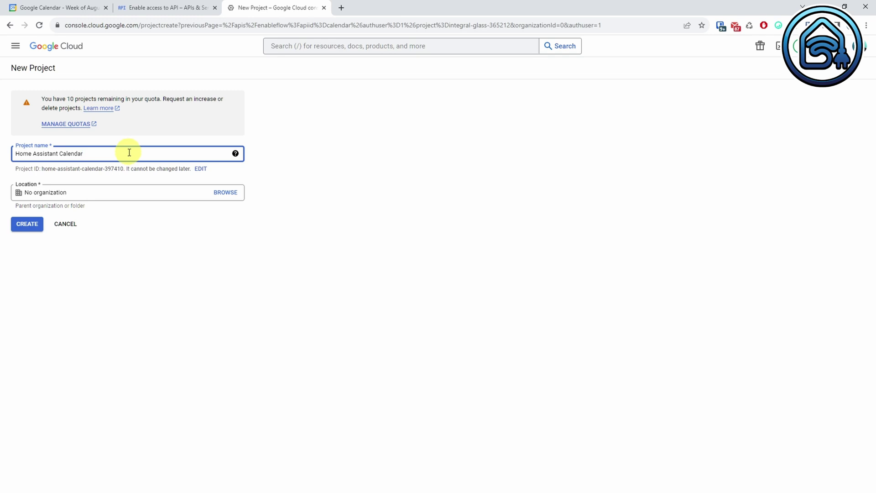
click(32, 224)
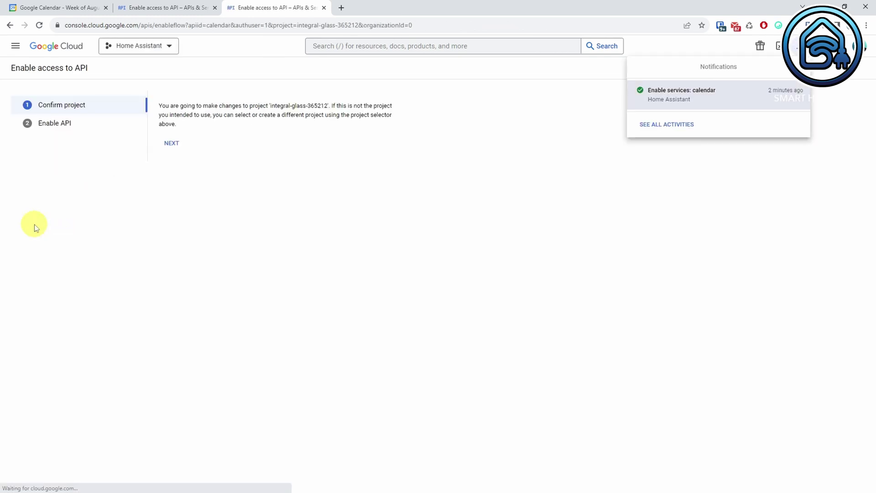
- Make Home Assistant Calendar the active project and bring up the APIs & Services menu
click(171, 47)
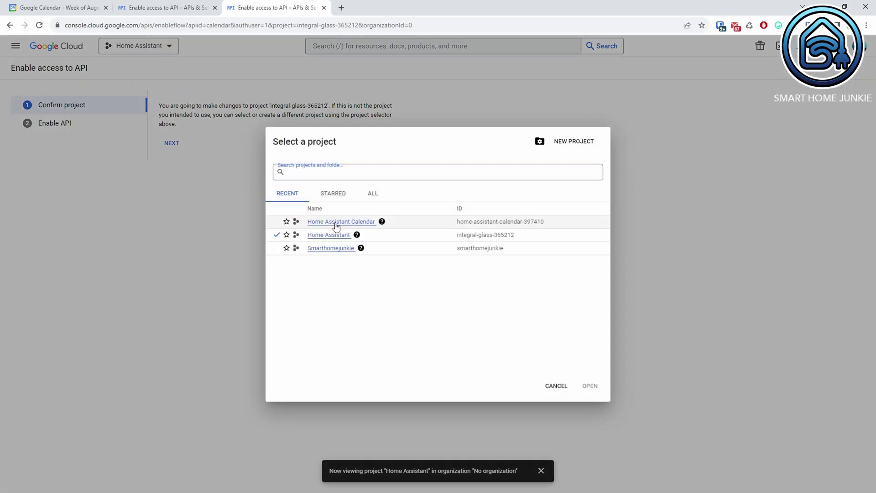
click(335, 222)
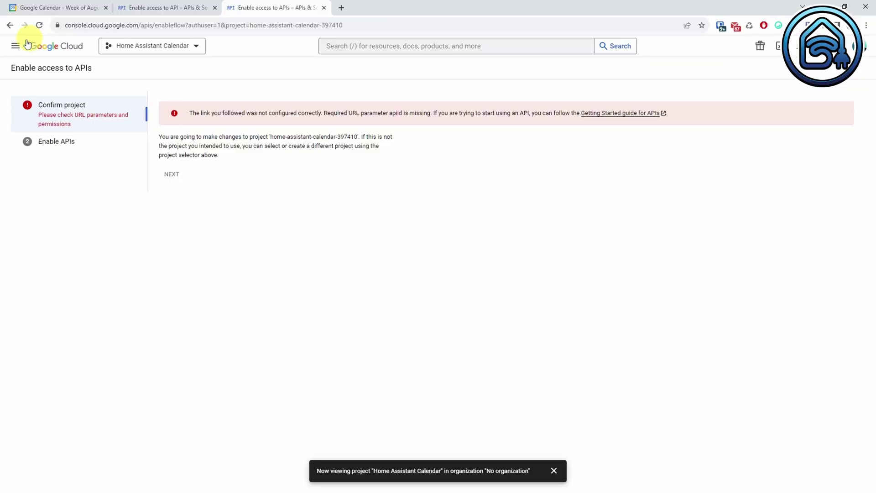
click(15, 47)
mouse_move(51, 140)
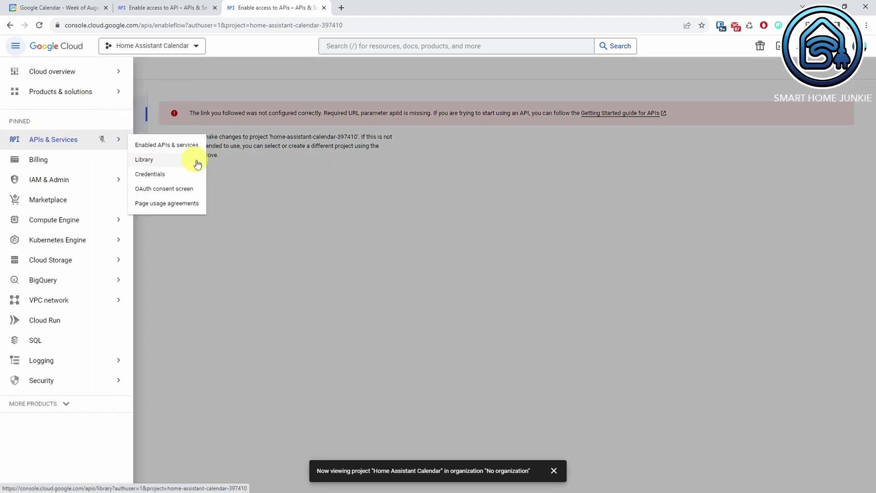
- Search the API Library for 'calendar' and enable the Google Calendar API
click(146, 161)
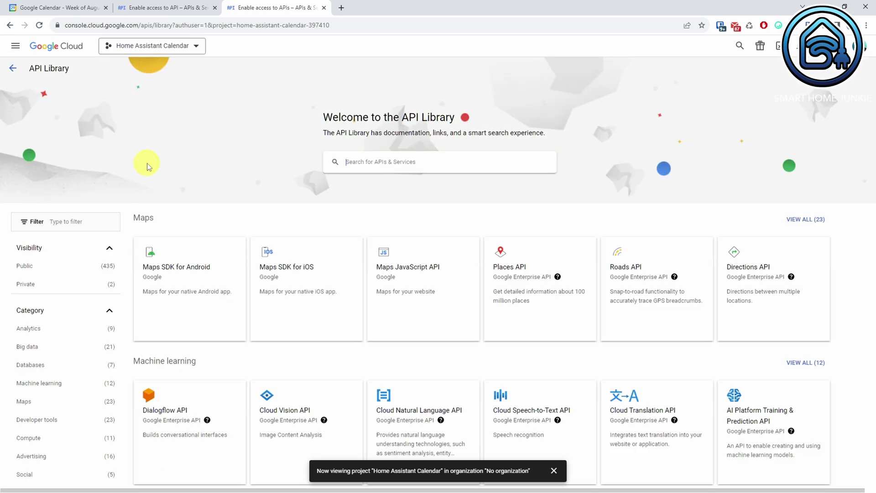
text(calendar)
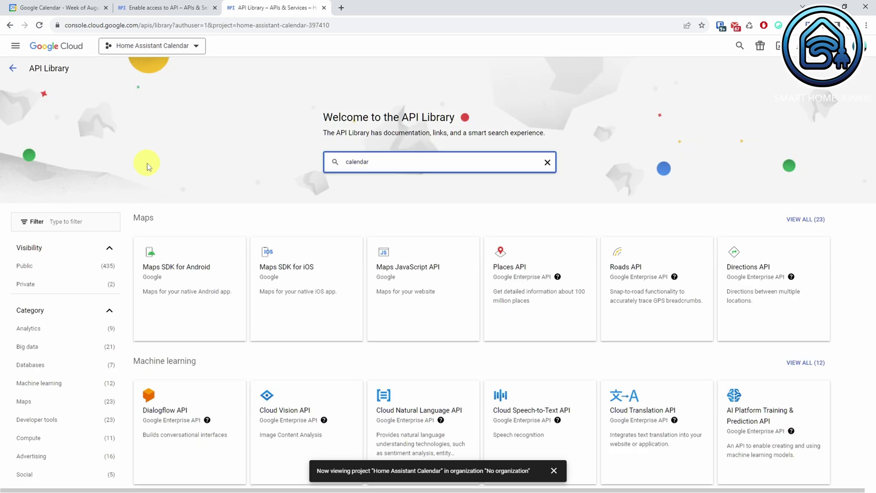
click(394, 164)
key(Return)
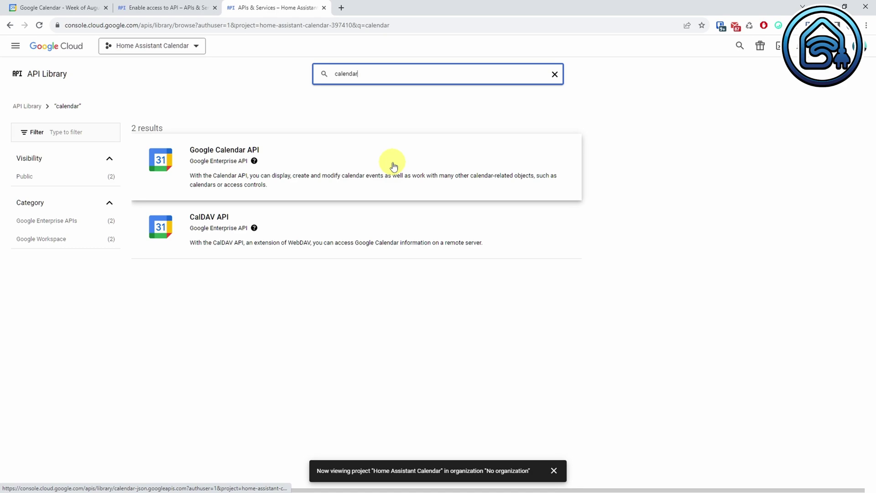
click(217, 151)
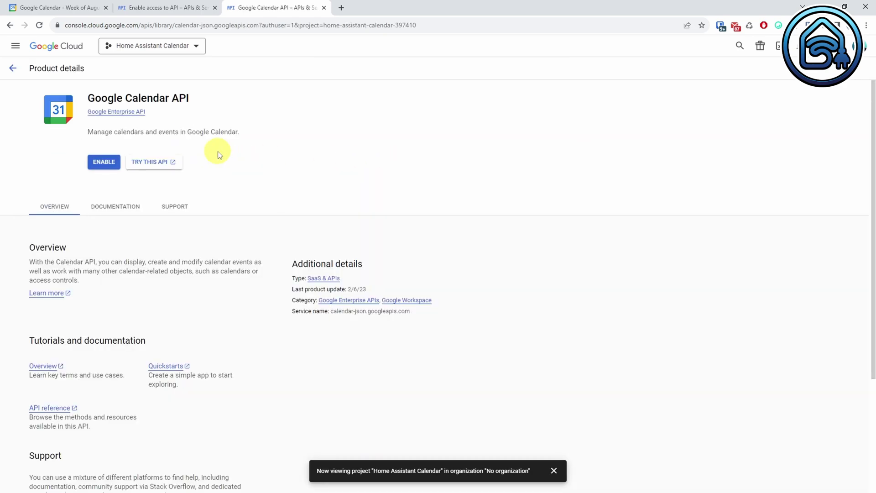
click(102, 165)
click(75, 93)
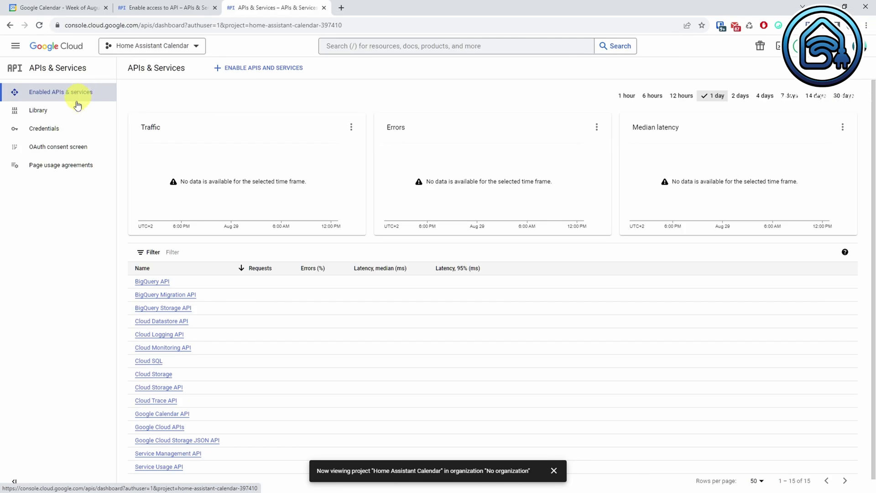
- Create an OAuth consent screen with External as the user type
click(45, 129)
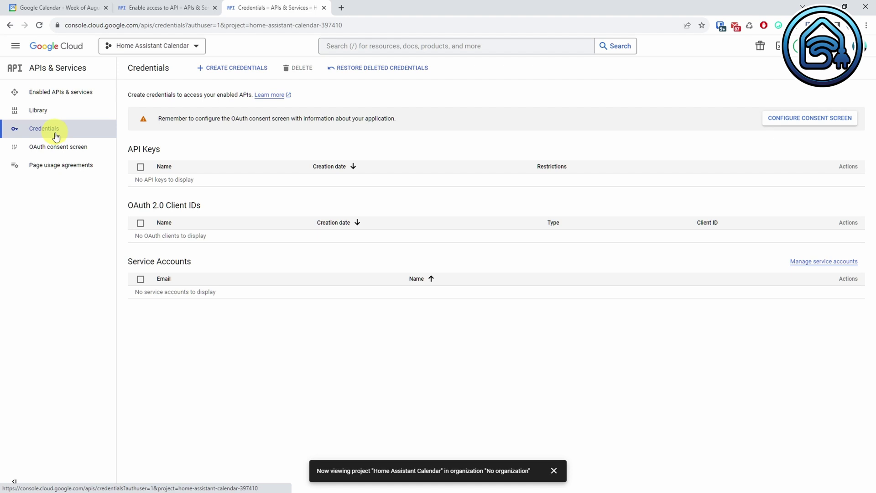
click(57, 149)
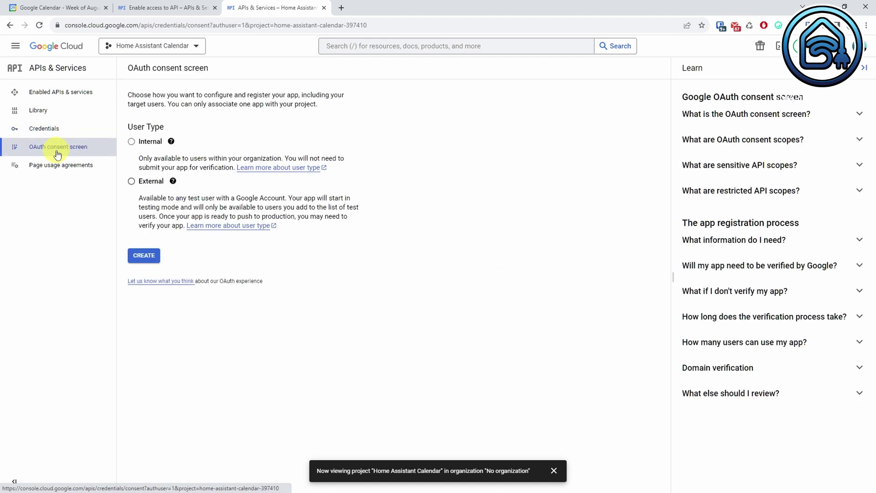
click(132, 182)
click(145, 255)
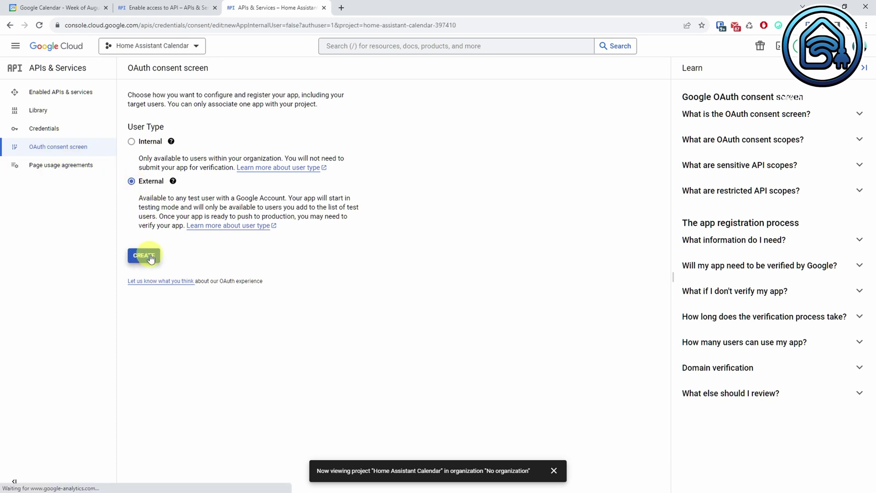
- Enter app name 'Home Assistant Calendar' with support and developer contact e-mails, then save
click(218, 181)
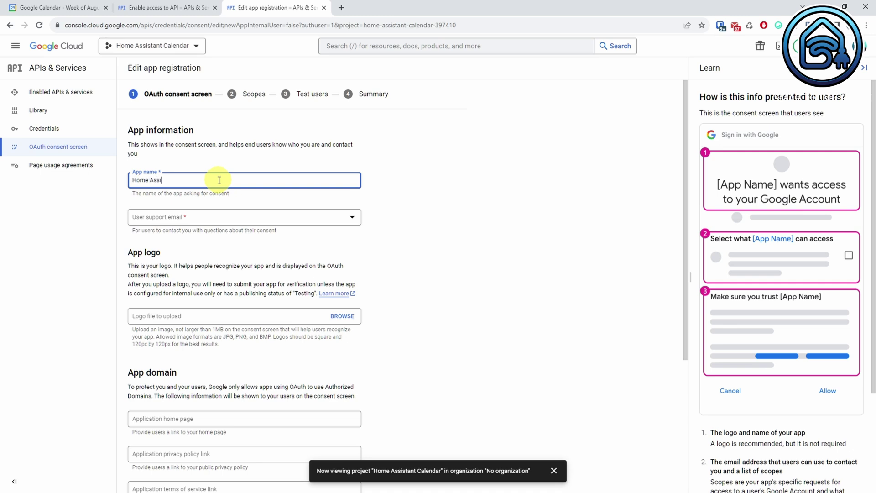
text(Home Assistant Calendar)
click(291, 221)
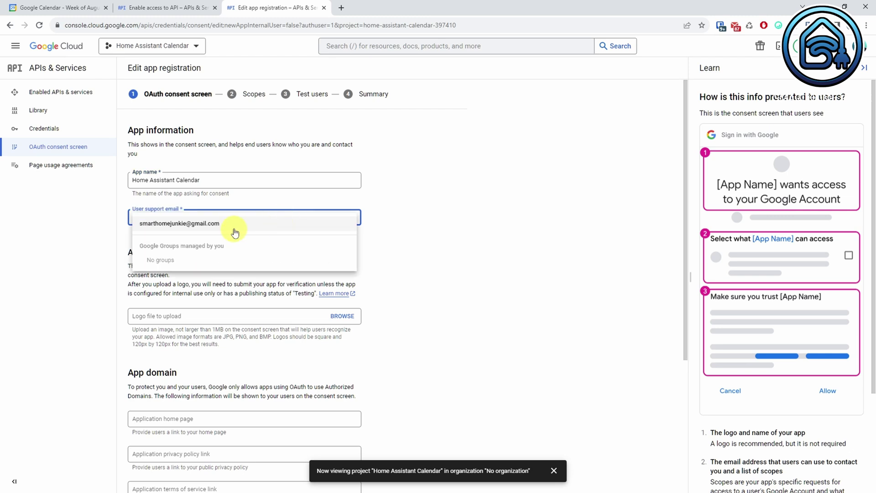
click(235, 226)
scroll(431, 272, down, 4)
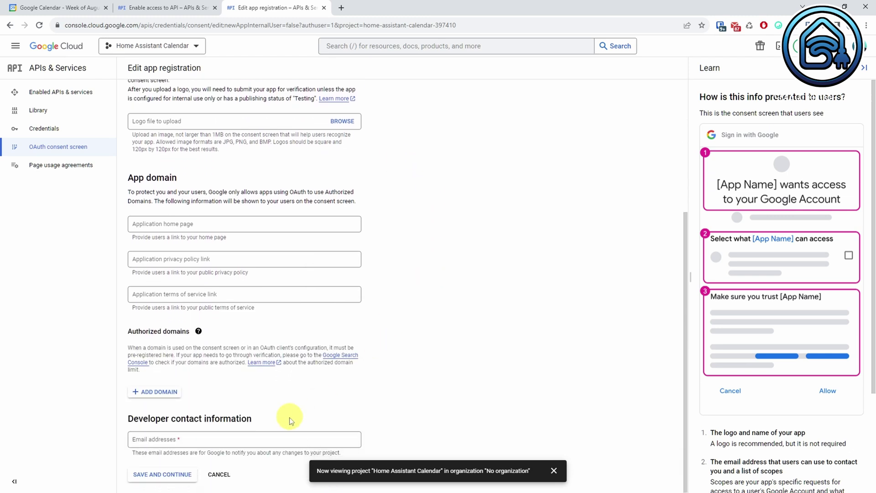
click(283, 439)
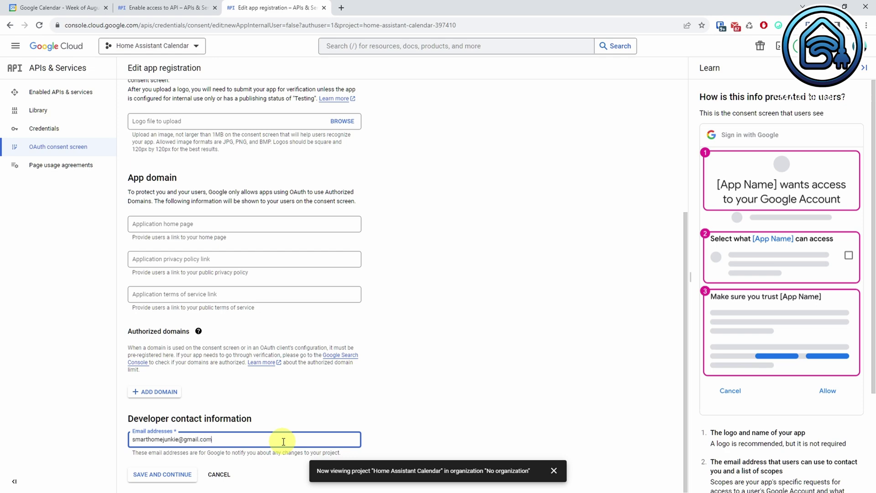
click(164, 475)
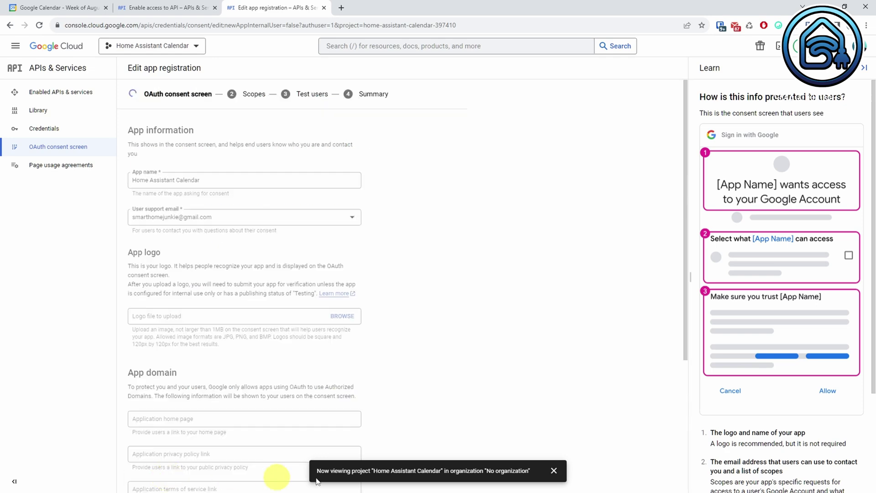
- Skip the scopes step and publish the app to production, confirming the prompt
click(554, 471)
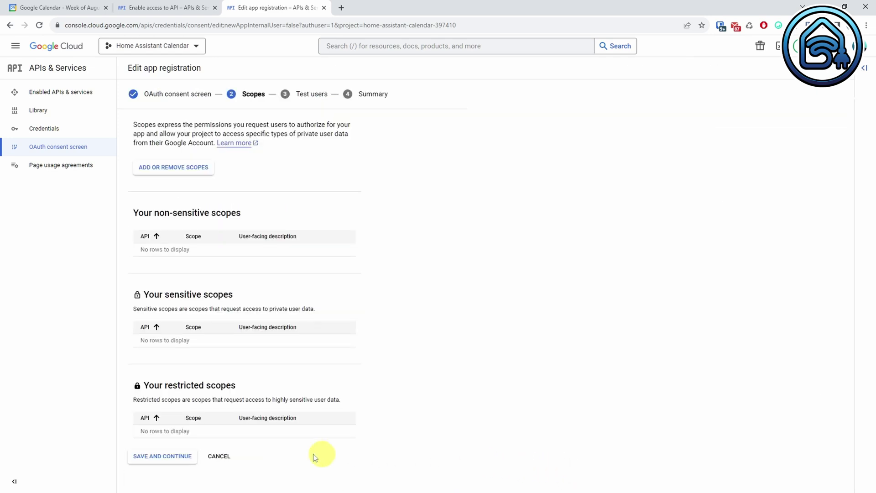
click(171, 455)
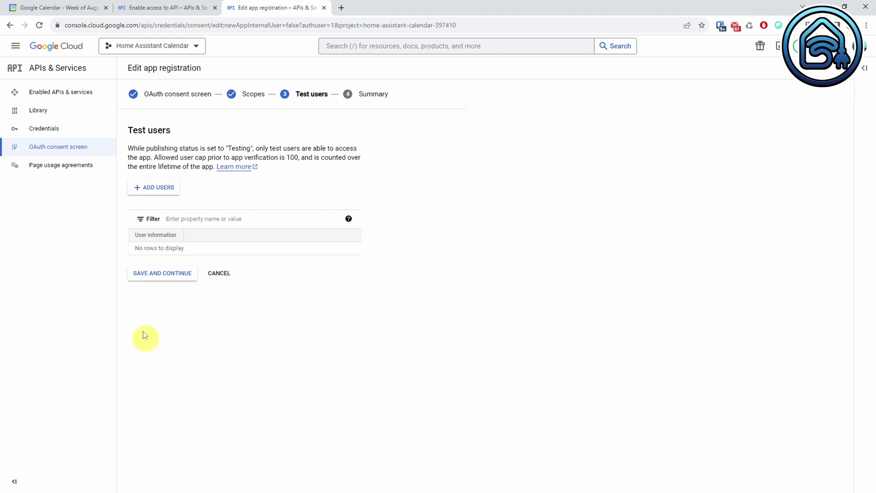
click(67, 150)
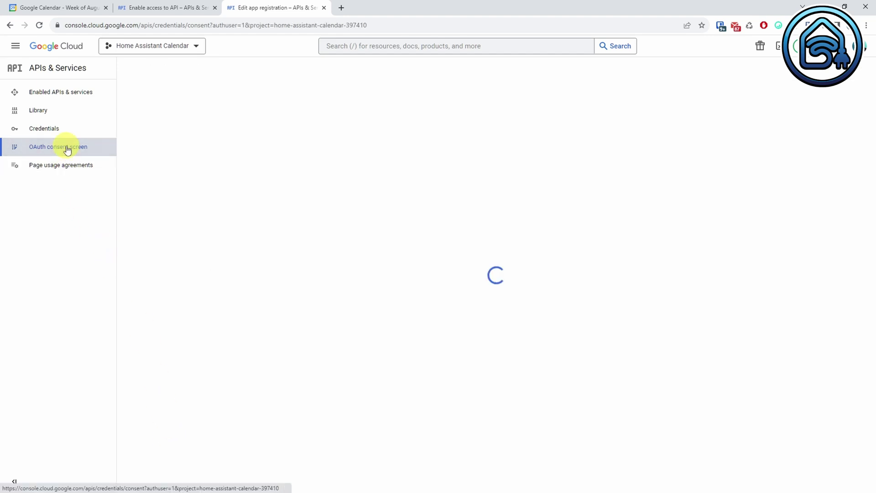
click(161, 176)
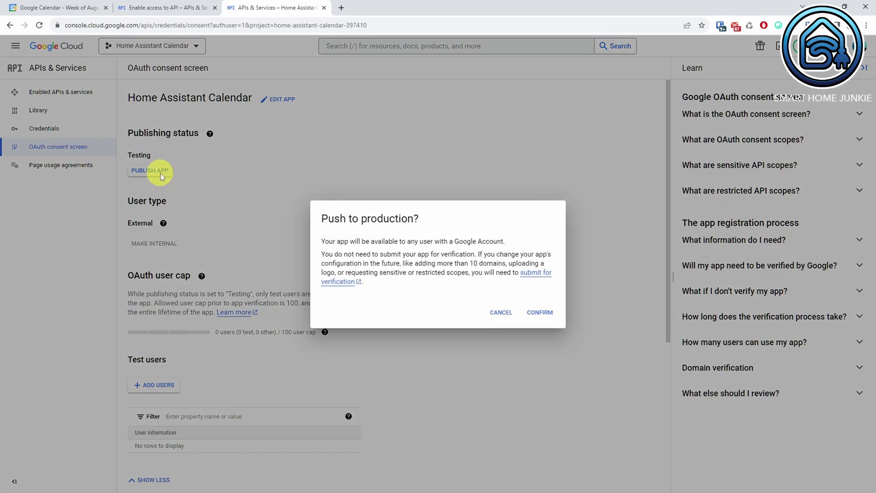
click(538, 312)
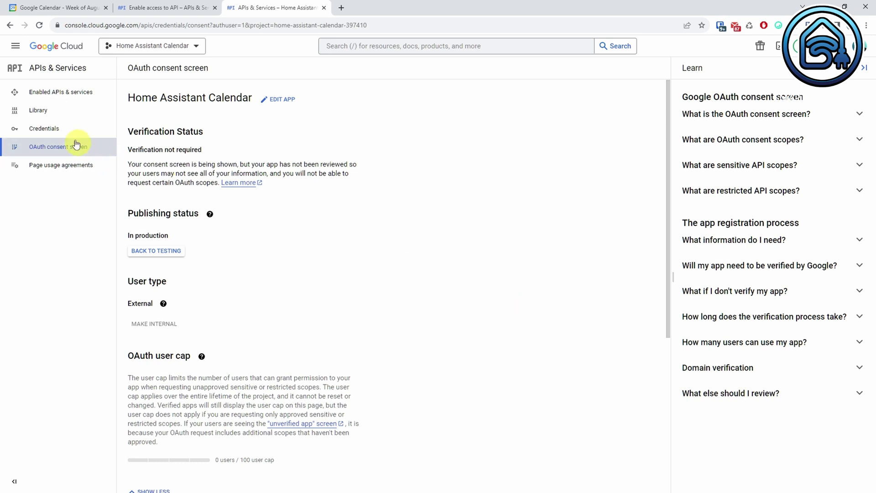
- Create a TVs and Limited Input devices OAuth client ID named 'Home Assistant Credentials'
click(59, 129)
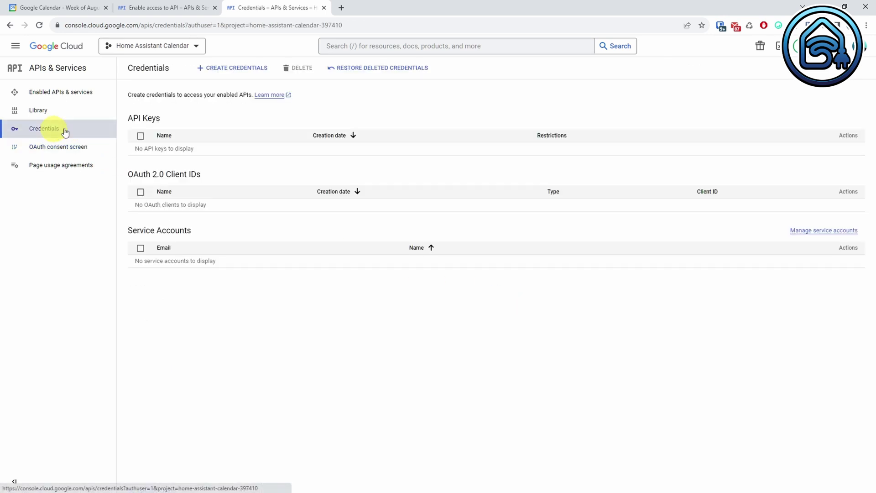
click(246, 69)
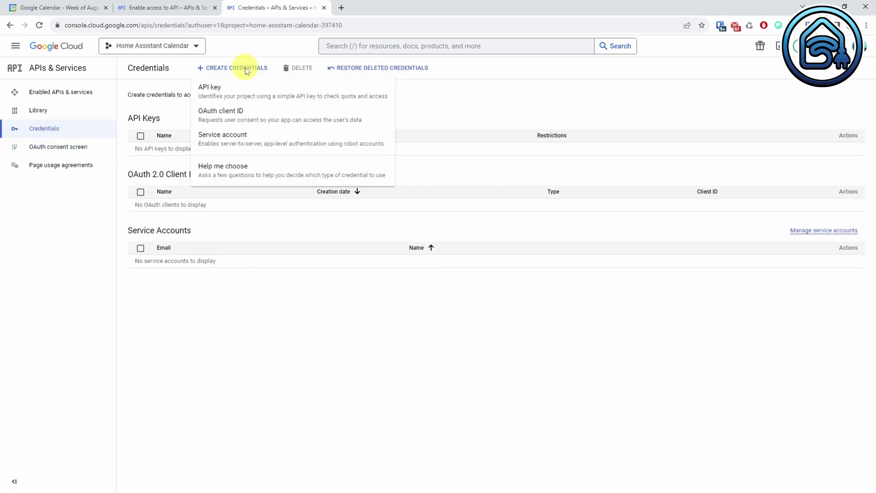
click(240, 119)
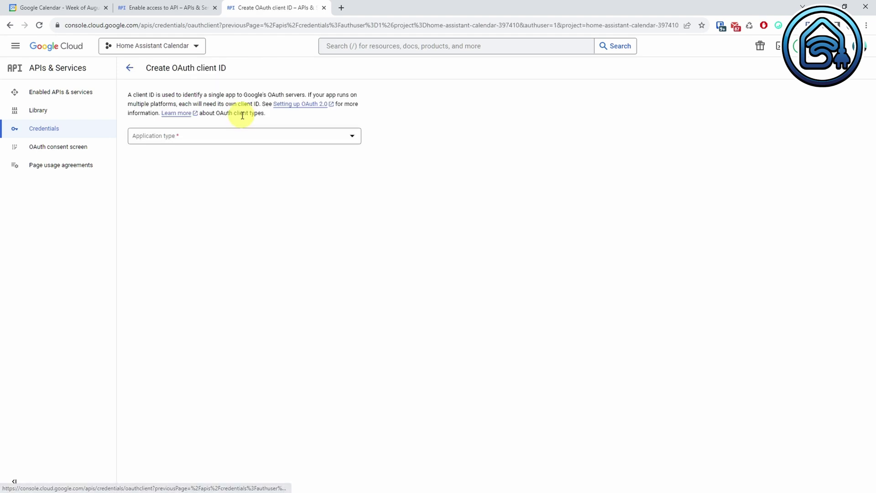
click(263, 141)
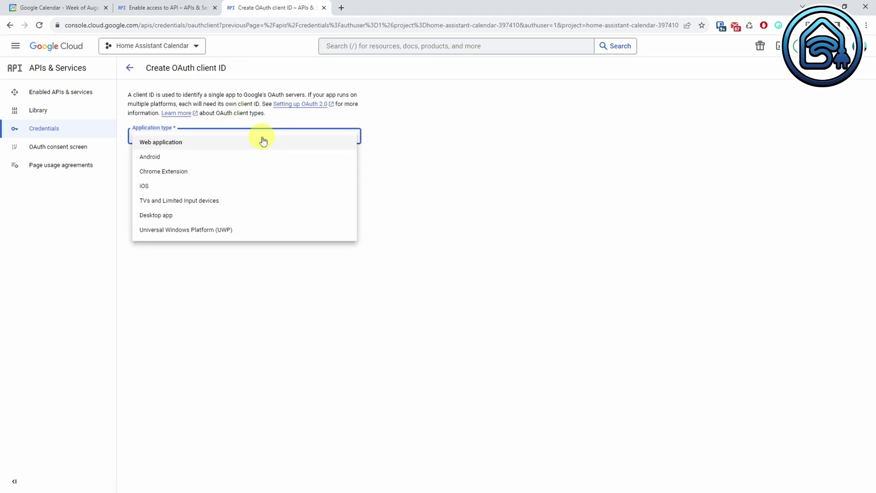
click(249, 200)
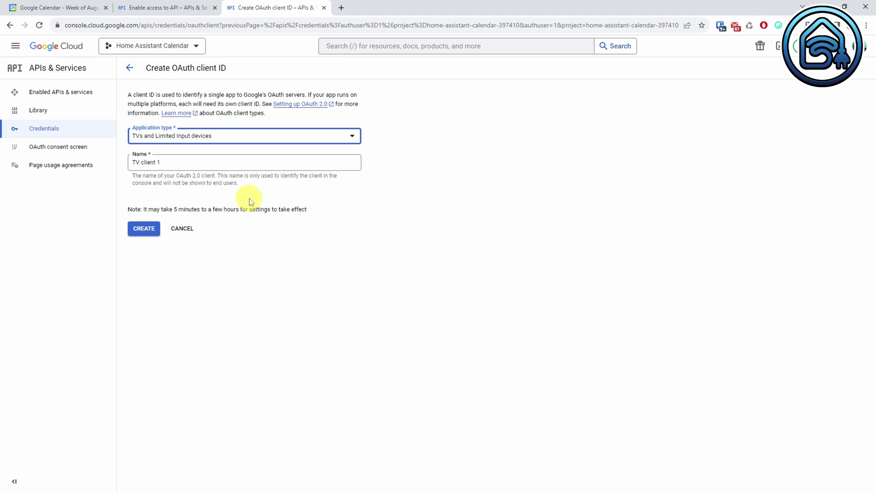
click(213, 164)
key(ctrl+a)
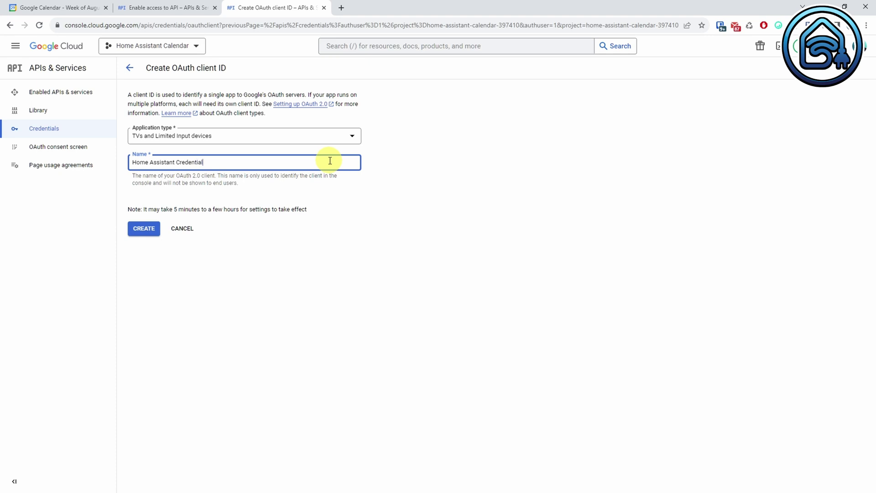
click(147, 228)
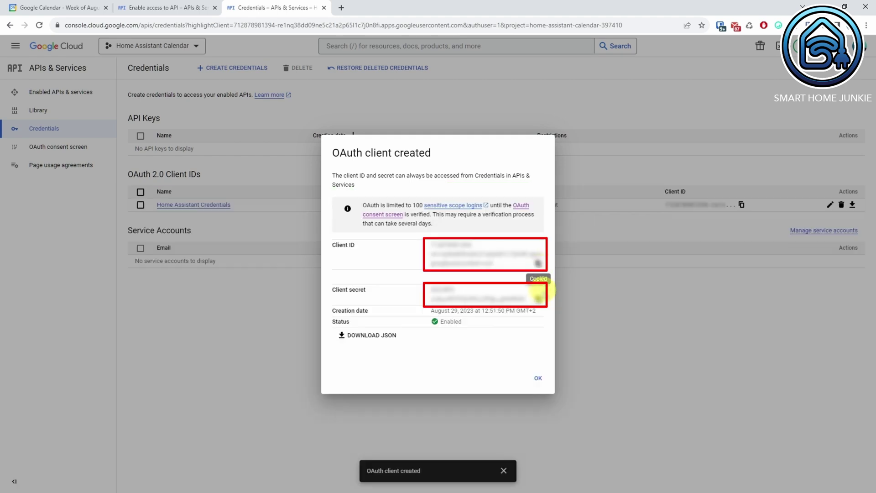
- Copy the Home Assistant Credentials client secret to the clipboard
click(538, 300)
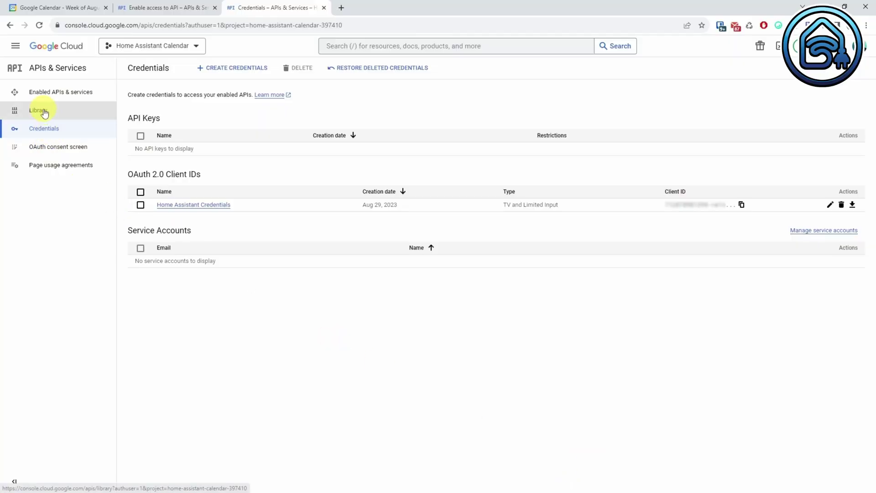
- Search the API Library for 'google calendar' and open the Google Calendar API details
click(44, 112)
click(486, 165)
text(google calenda)
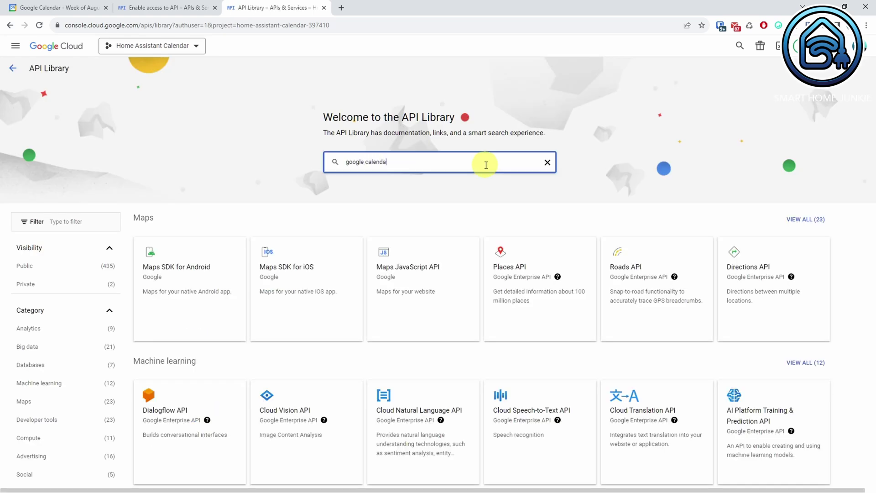
text(r)
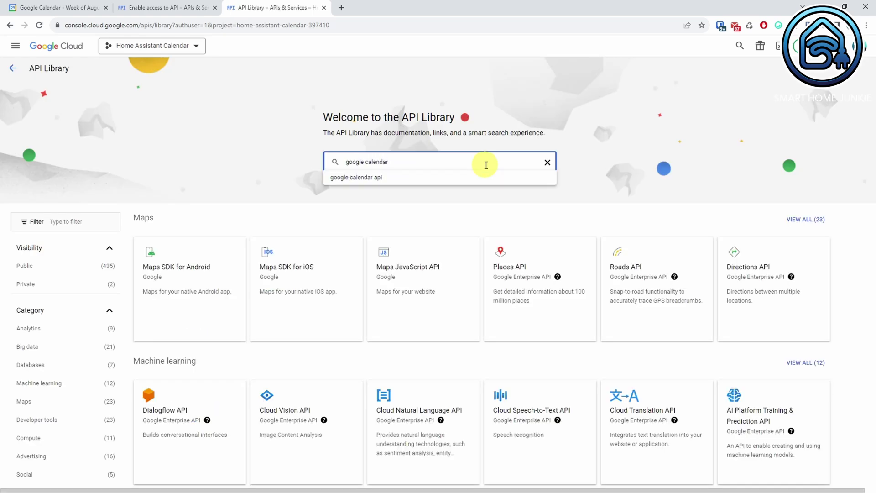
click(415, 178)
click(416, 180)
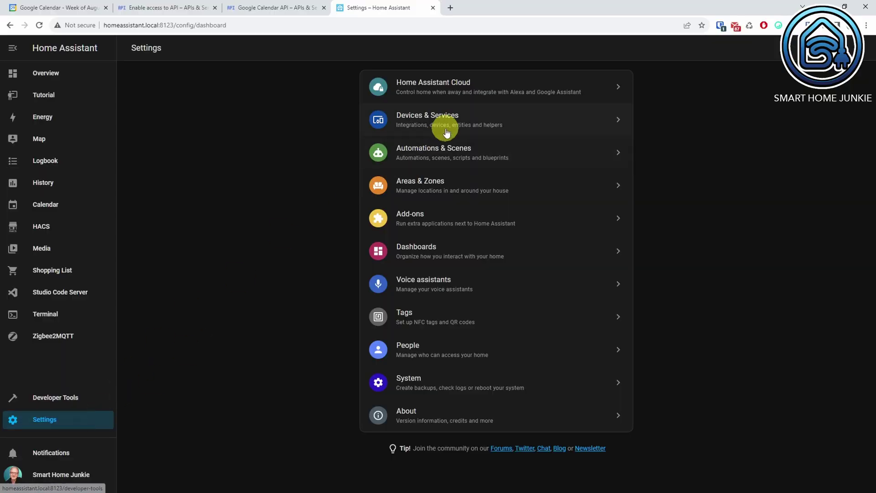
- Add a new integration from Devices & Services, choosing Google Calendar from the Google search results
click(447, 121)
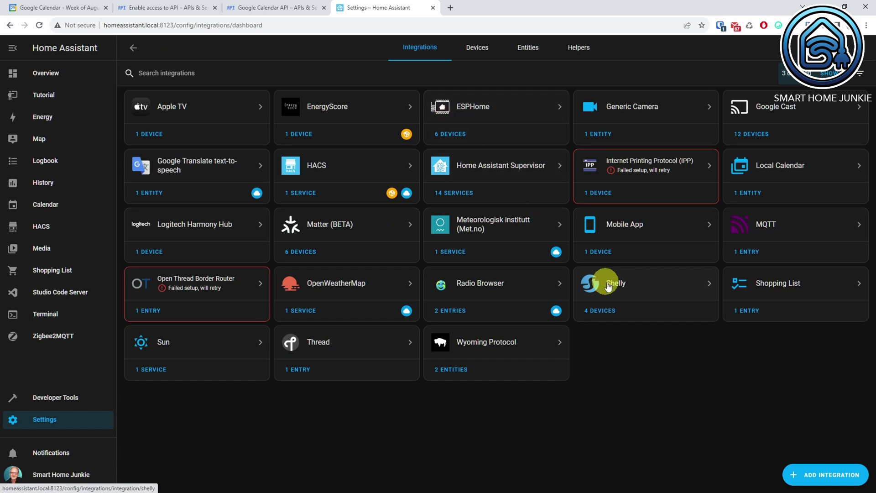
click(837, 479)
text(goo)
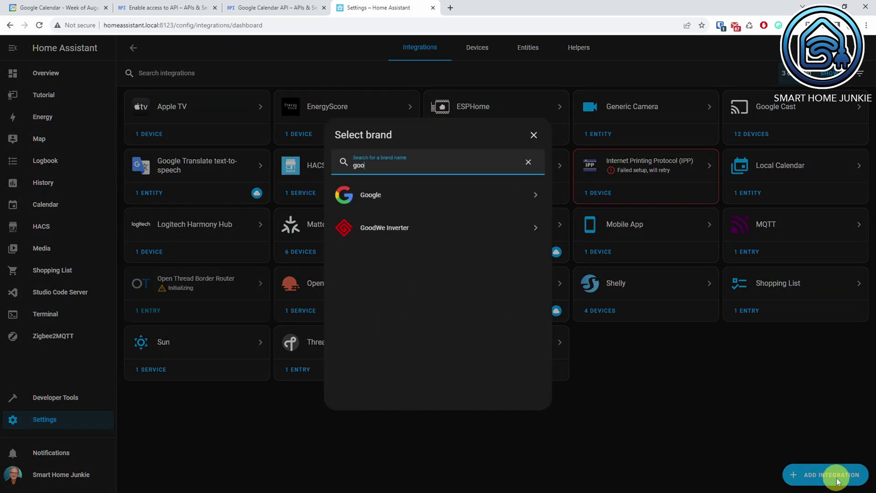
text(gle calendar)
click(456, 194)
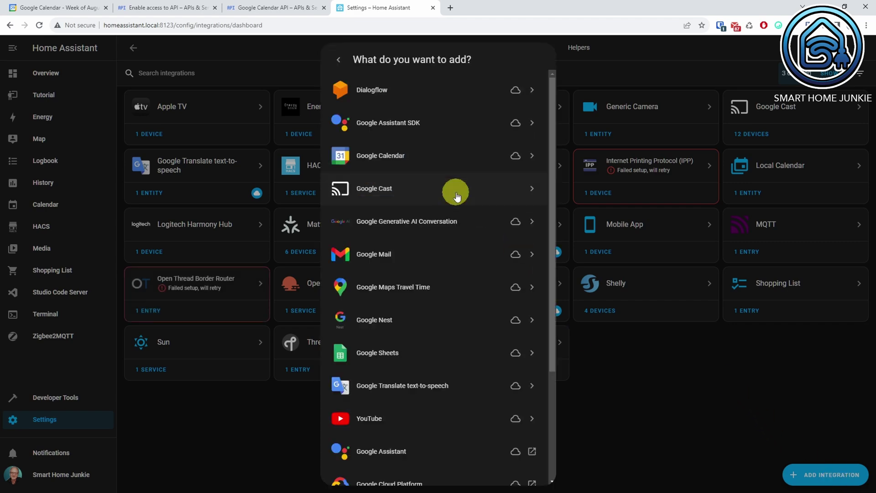
click(436, 157)
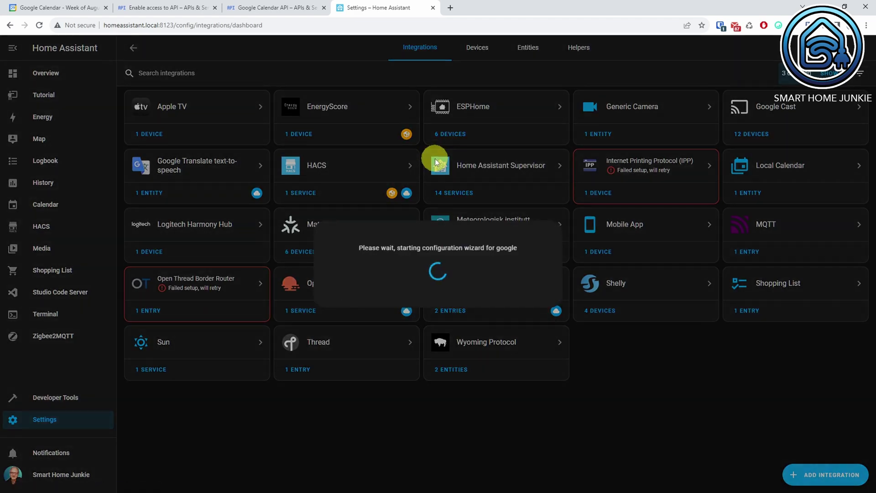
- Enter a credential name, paste the OAuth client ID and secret, and add the credential
text(S)
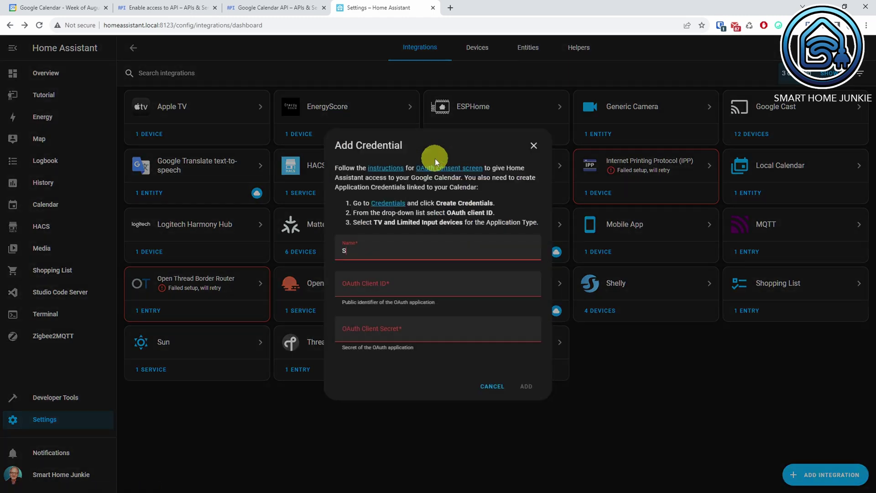
text(mart Home Junkie)
key(Tab)
key(ctrl+v)
click(427, 333)
key(ctrl+v)
click(524, 393)
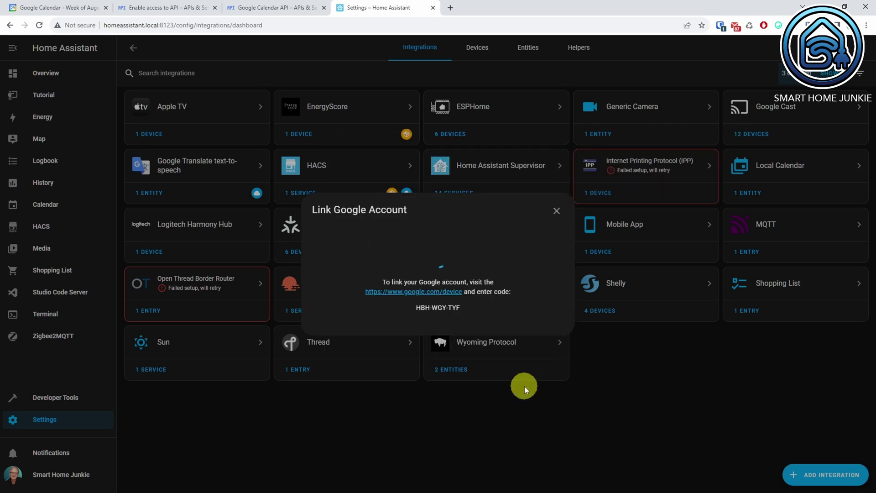
- Copy the account-link code and open the google.com/device page in a new tab
right_click(439, 309)
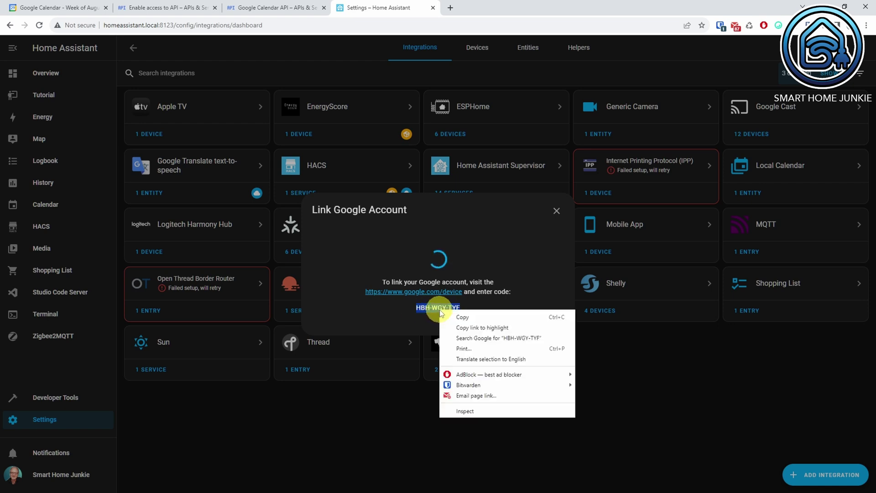
click(470, 318)
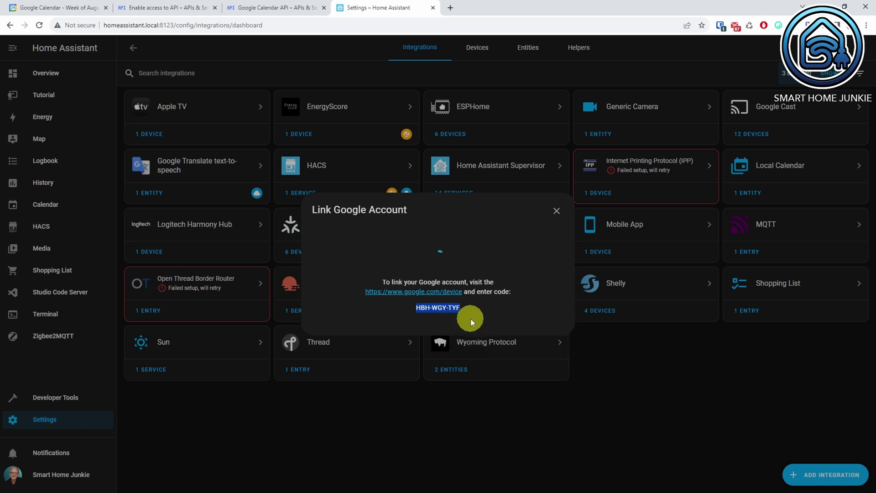
click(448, 295)
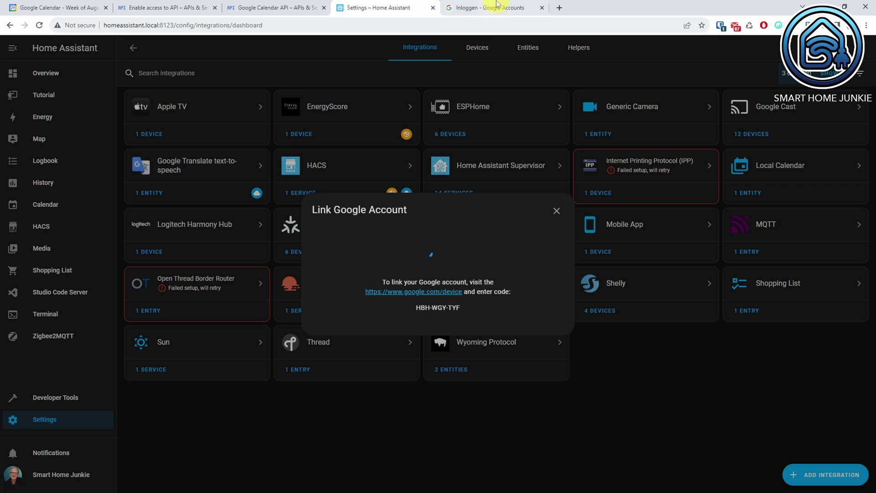
click(497, 8)
key(ctrl+v)
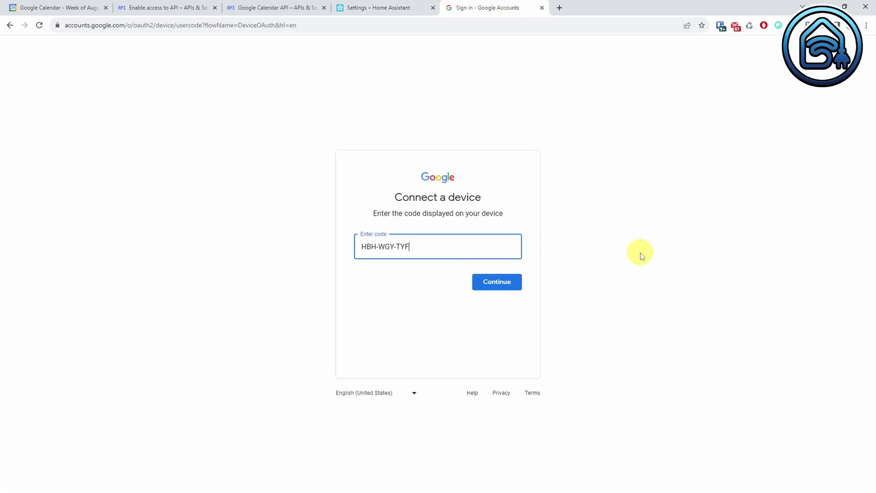
click(505, 285)
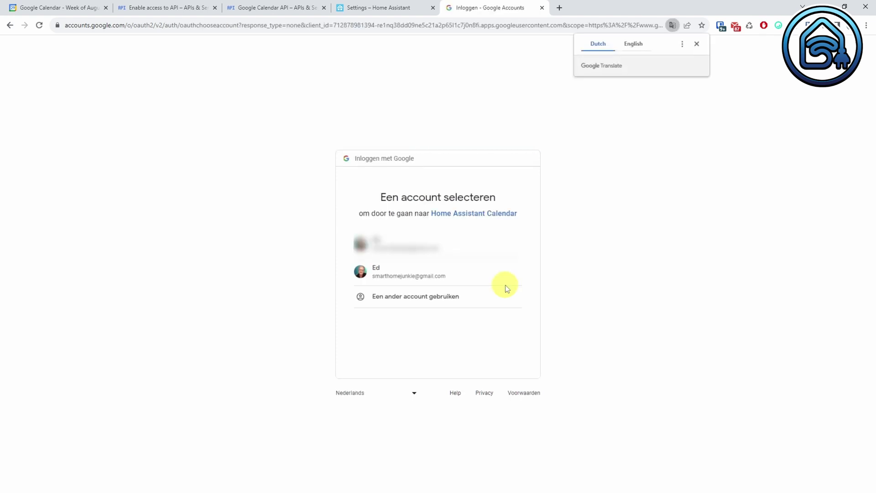
click(428, 276)
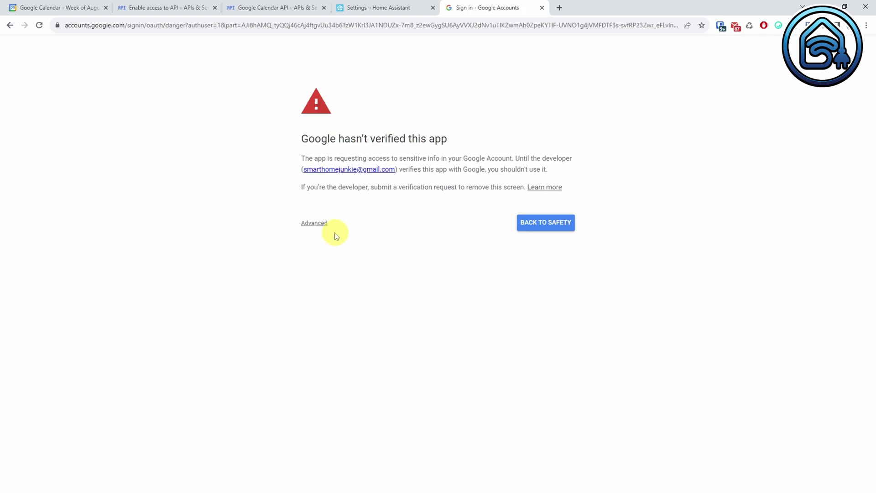
click(323, 226)
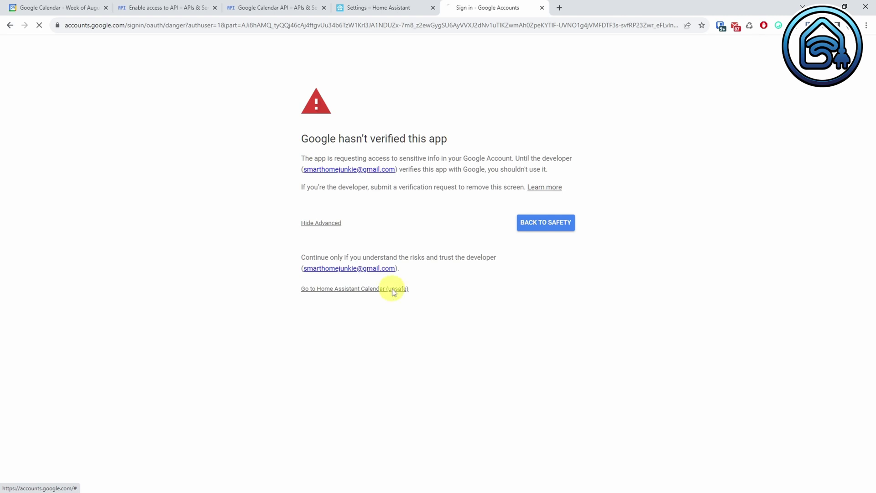
click(499, 378)
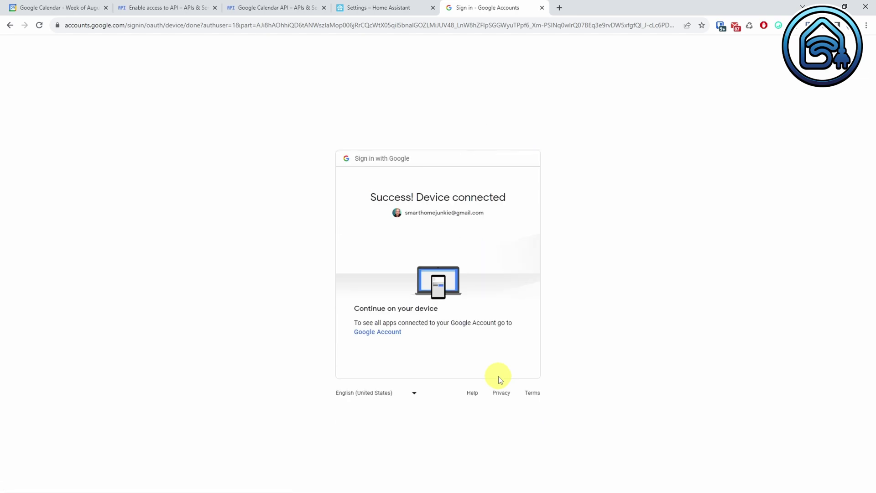
click(392, 8)
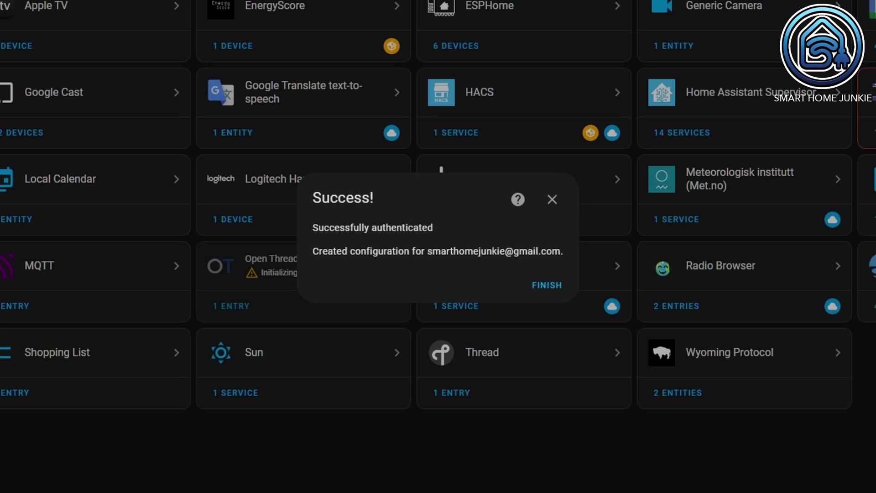
- Finish the Google Calendar setup and view the August 2023 events on the Calendar page
click(560, 274)
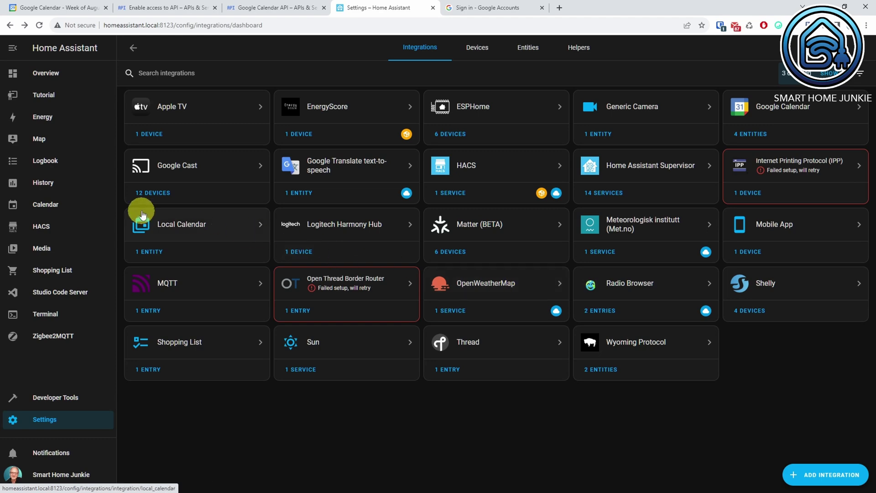
click(58, 208)
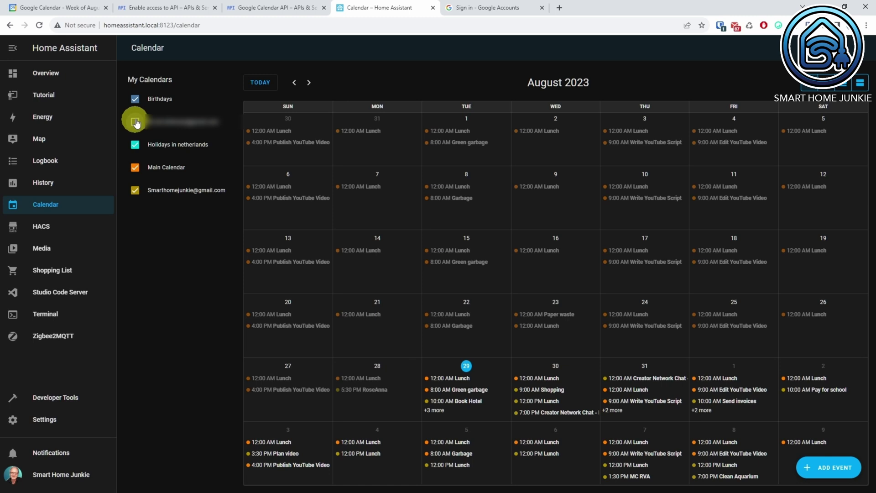
- Hide the Birthdays, Holidays in netherlands and Main Calendar calendars
click(135, 100)
click(135, 145)
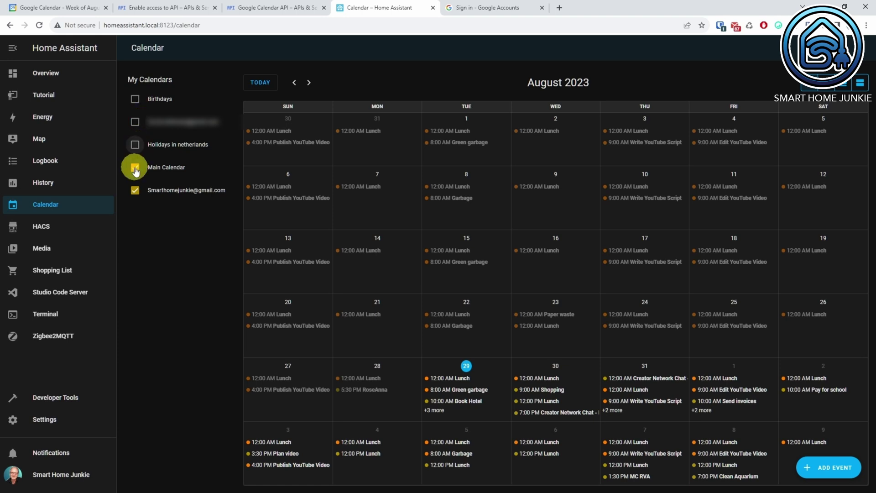
click(135, 168)
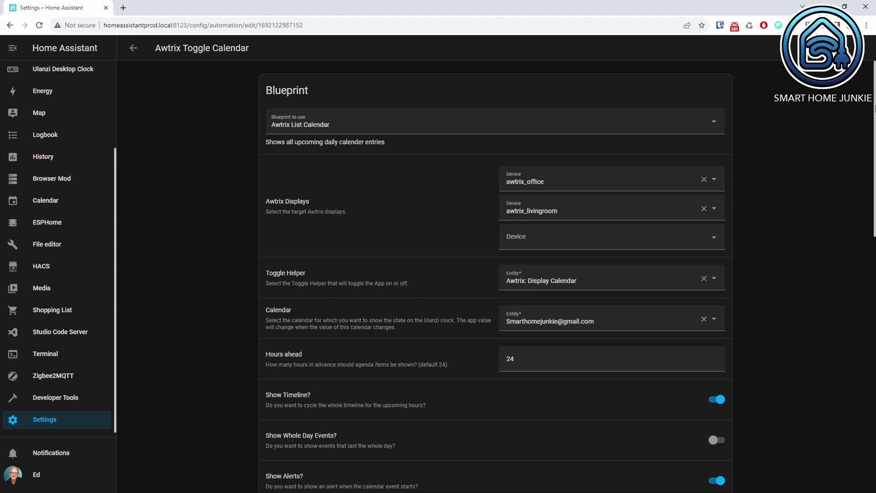
- Scroll the Settings dashboard to show its configuration areas
drag(874, 108, 875, 196)
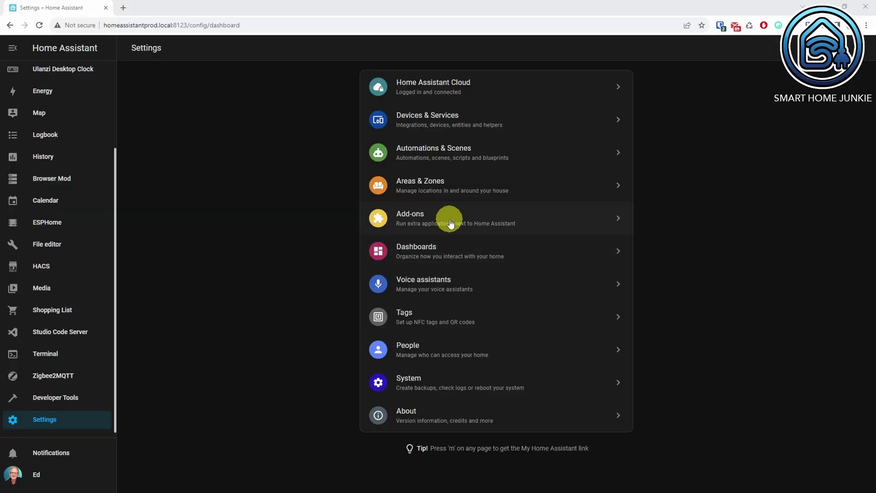
- Create a new blank automation with a Calendar trigger
click(454, 152)
click(833, 476)
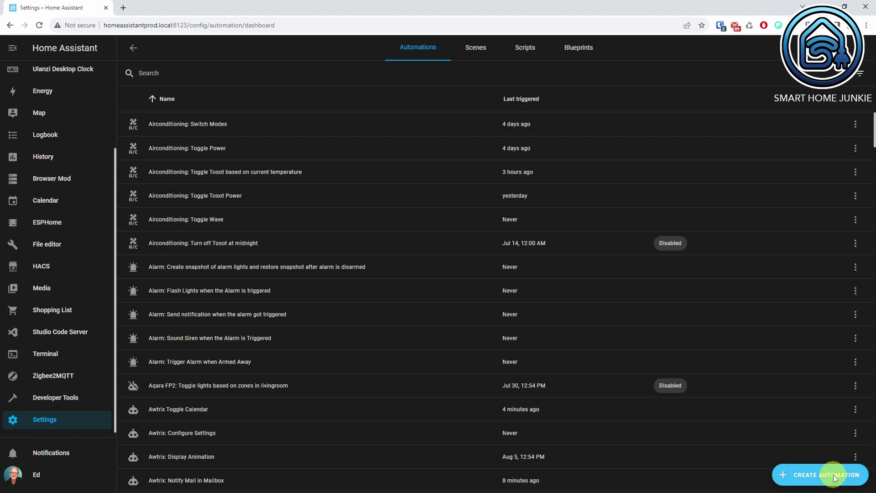
click(405, 173)
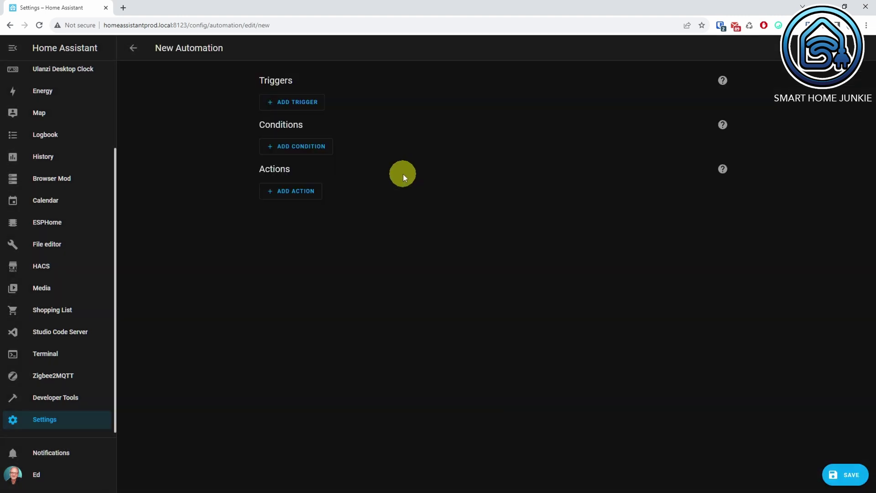
click(314, 106)
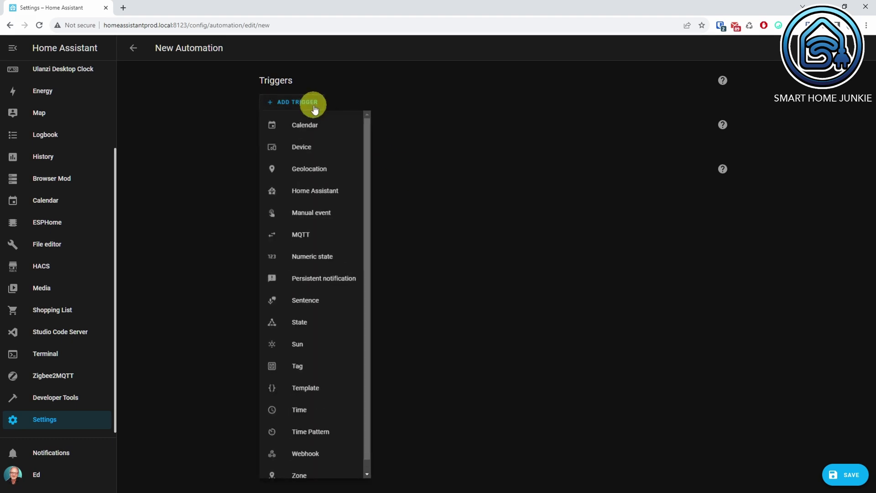
click(315, 126)
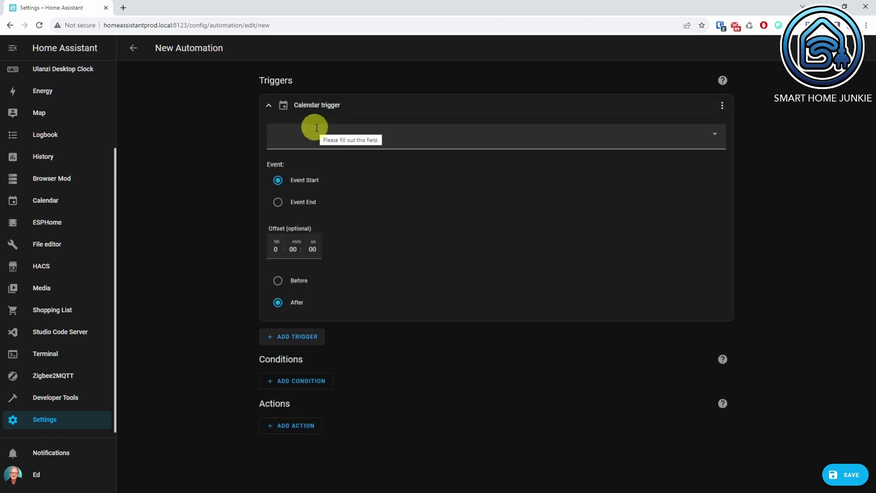
- Set the trigger to the Gmail calendar with a 15-minute offset before event start
click(714, 136)
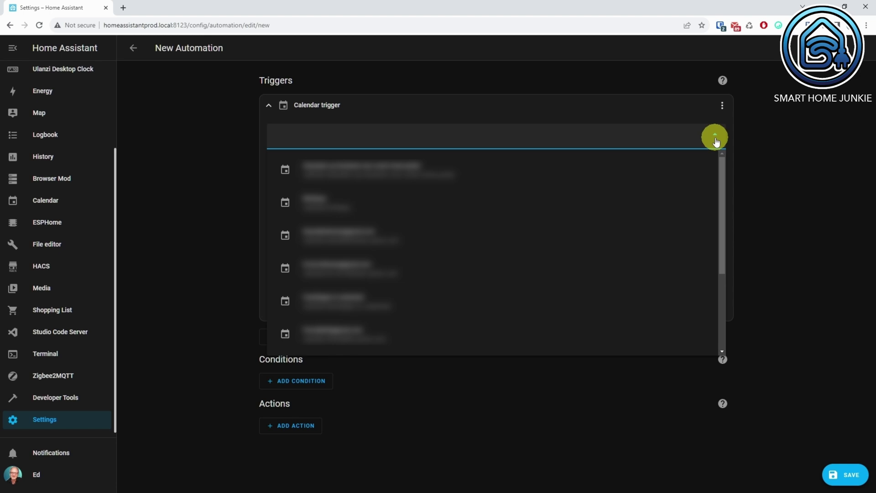
scroll(691, 197, down, 3)
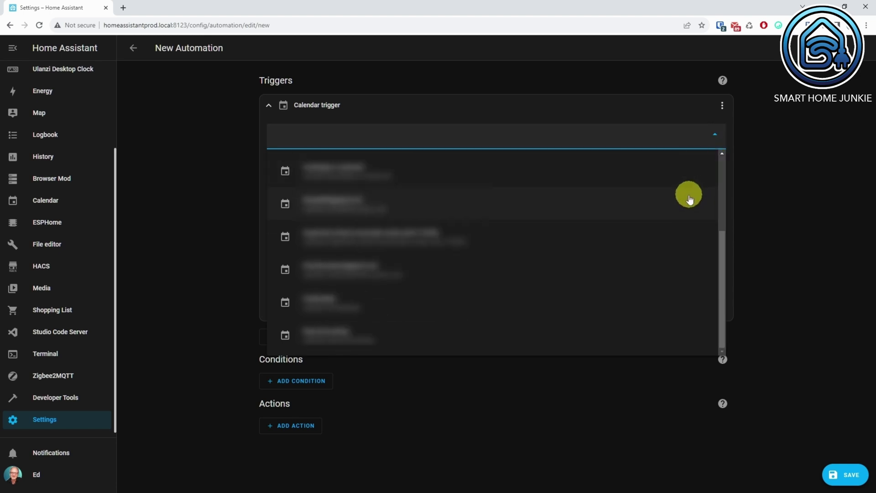
click(518, 274)
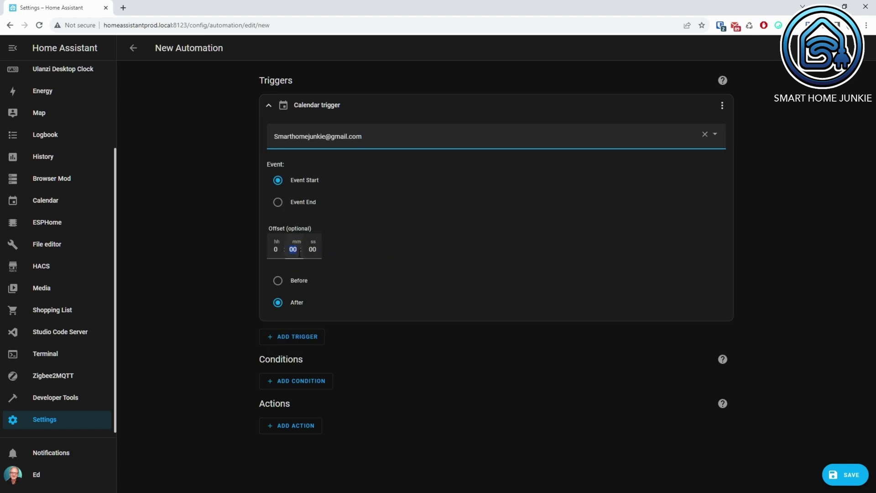
click(295, 250)
text(15)
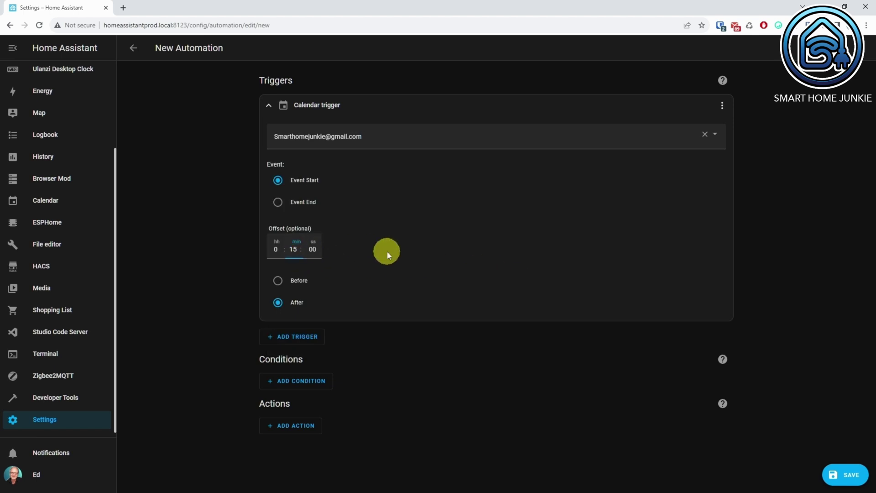
click(288, 280)
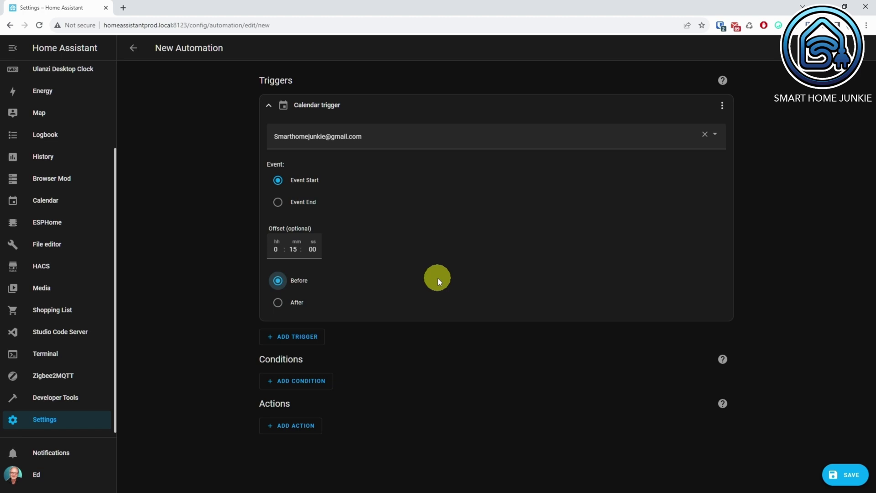
click(305, 426)
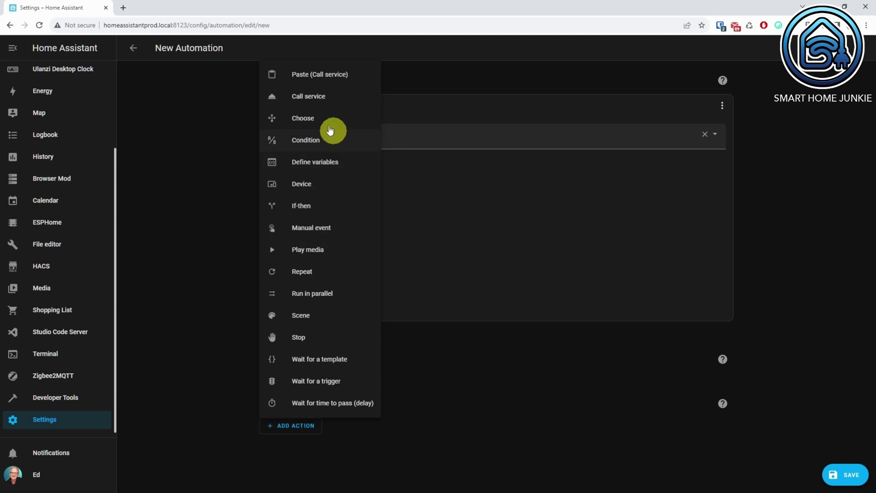
- Add a Call service action using the mobile_app iPhone notify service
click(313, 96)
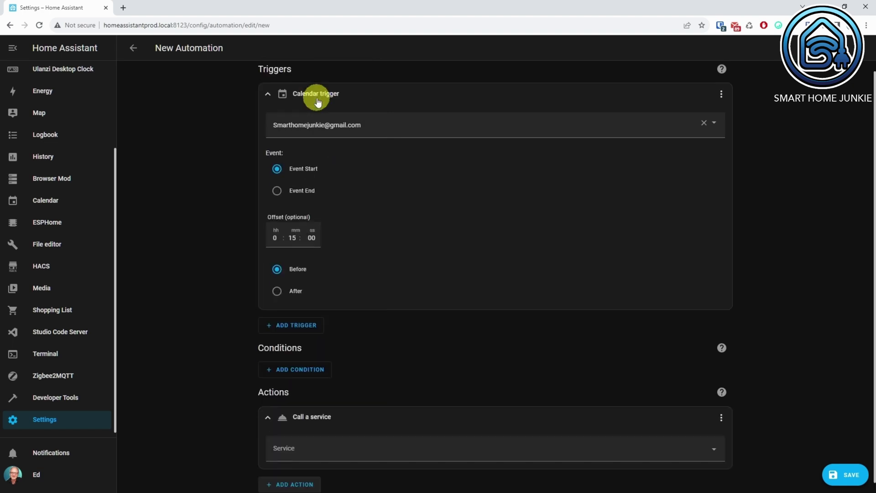
click(663, 441)
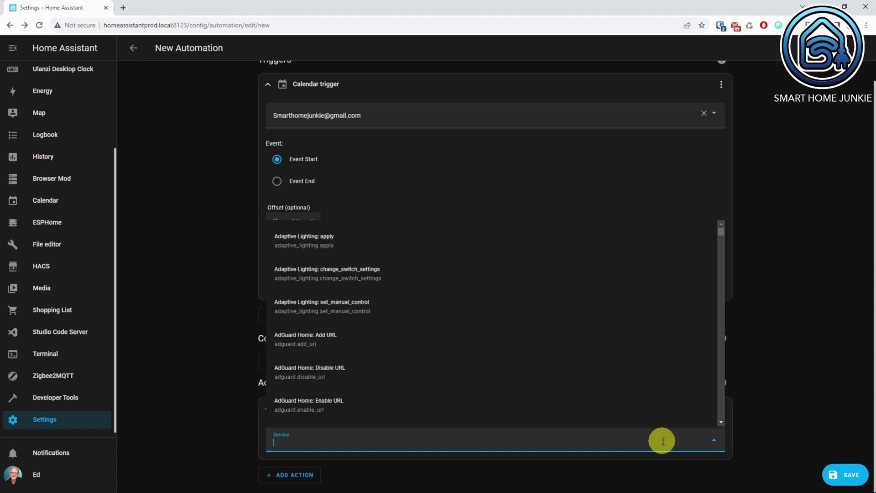
text(notifi)
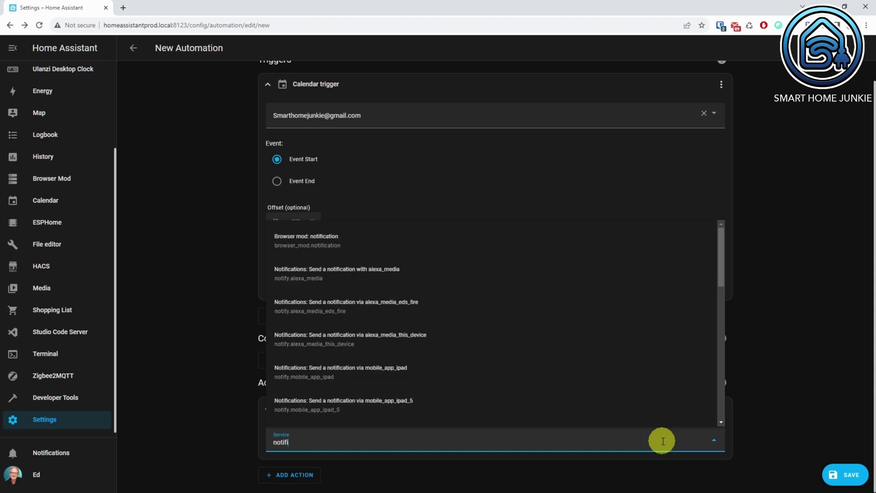
scroll(622, 369, down, 3)
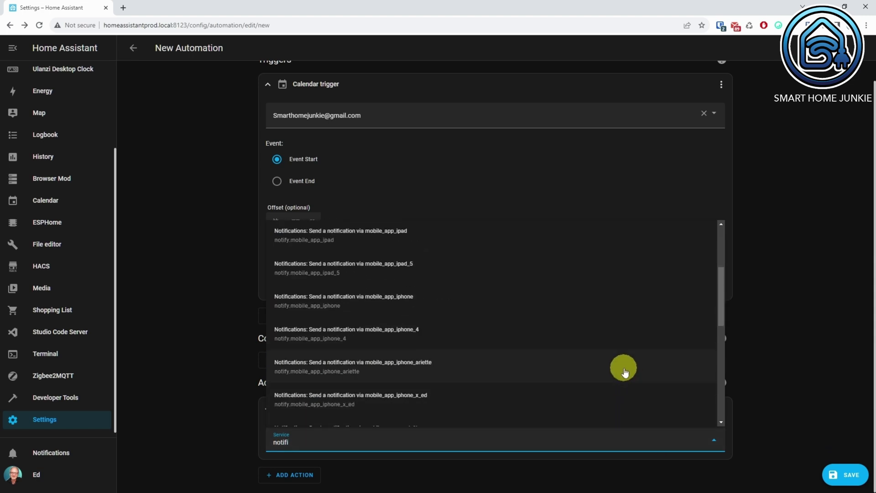
click(605, 395)
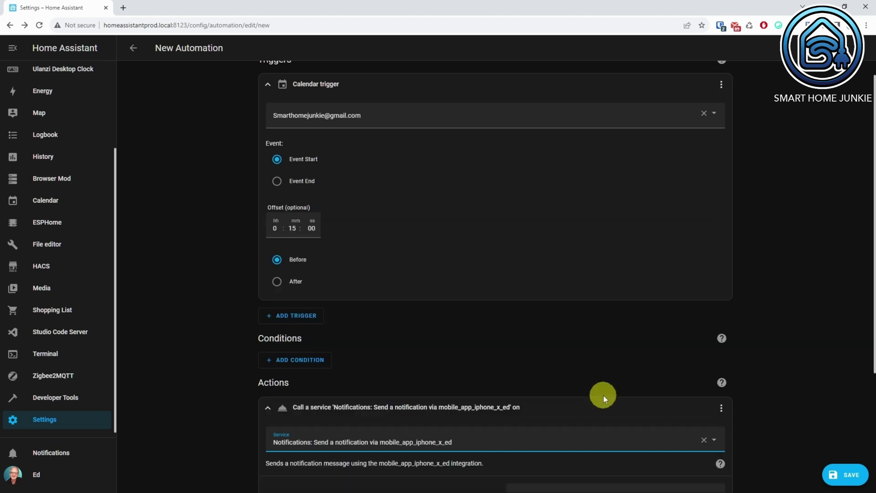
- Title the notification 'Calendar Event' and begin the templated message 'Event {{ tr'
scroll(609, 395, down, 4)
click(269, 365)
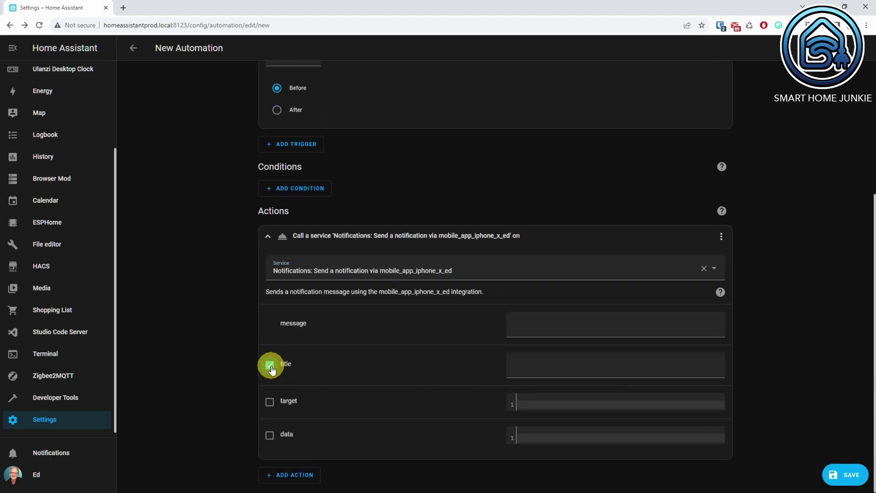
click(535, 371)
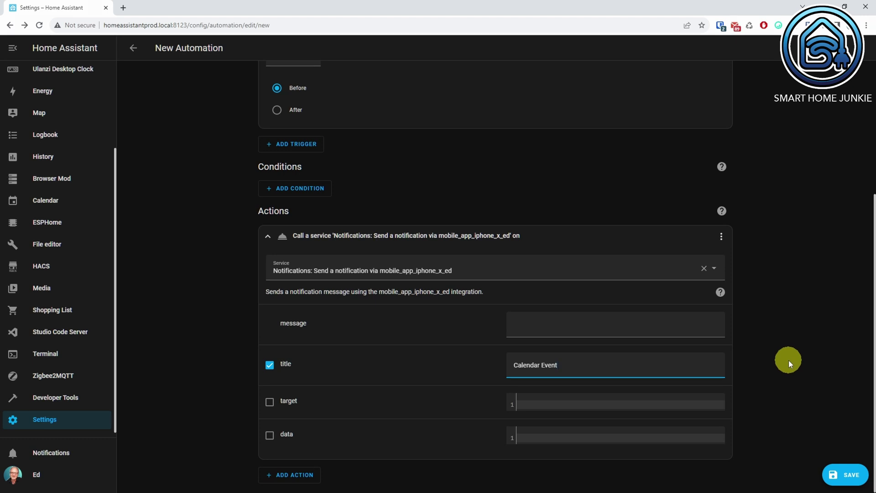
click(582, 327)
text(Eve)
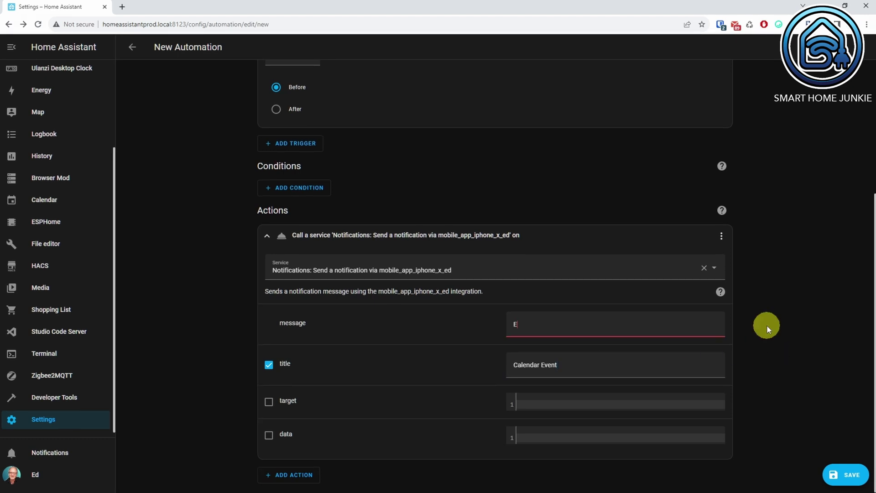
text(nt)
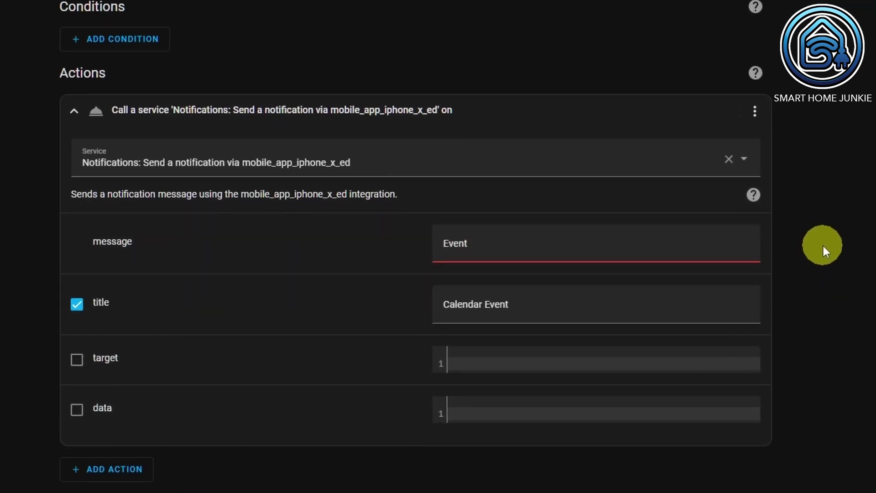
text( {{ trigger.calendar_event.summary }} starts at {{ trigger.calendar_event.start)
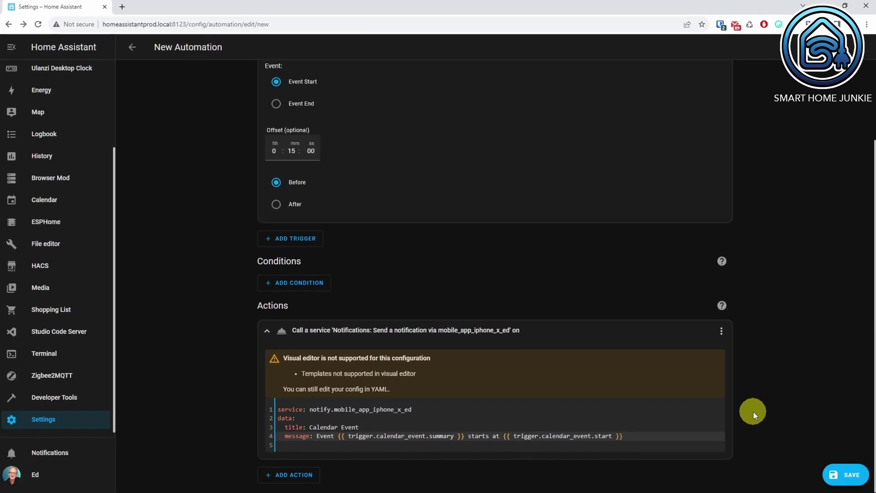
- Save the automation as 'Calendar: Send message when event starts'
click(851, 480)
text(Cal)
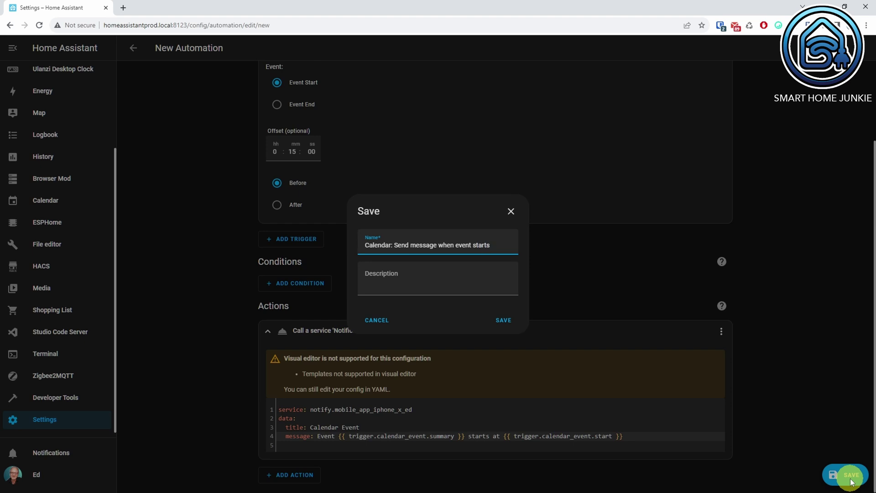
click(504, 321)
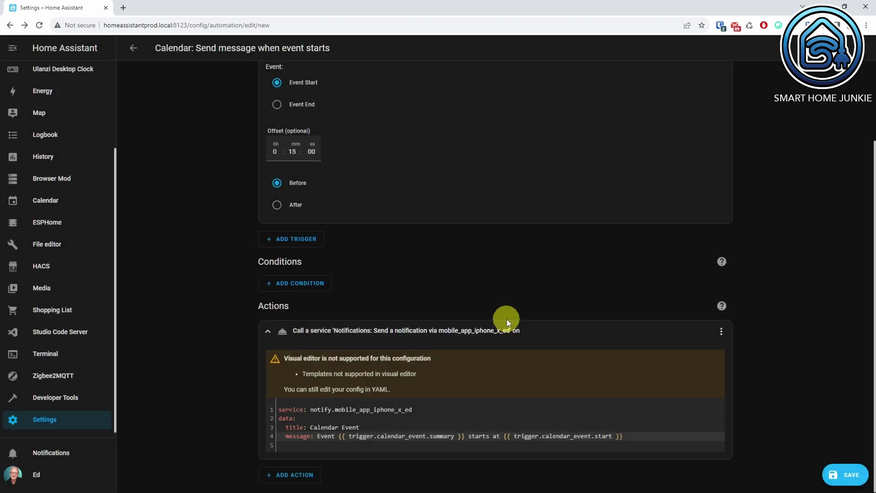